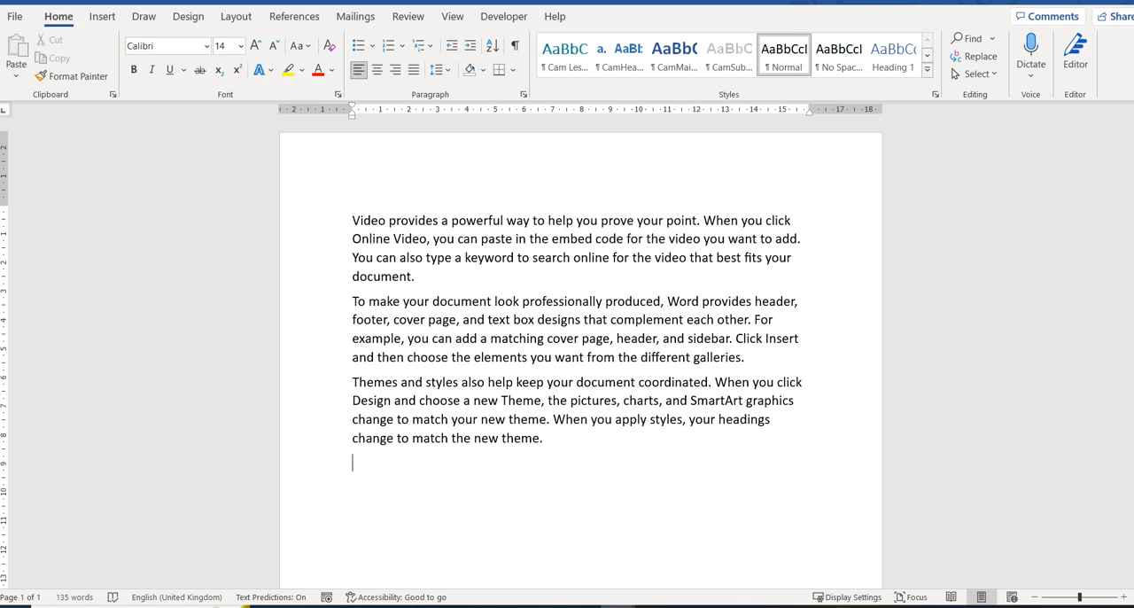
Step: Generate two sample paragraphs of two sentences each with =rand(2,2) below the last paragraph, and undo the insertion
{"action": "type", "text": "=rand(2,2)"}
{"action": "key", "text": "Return"}
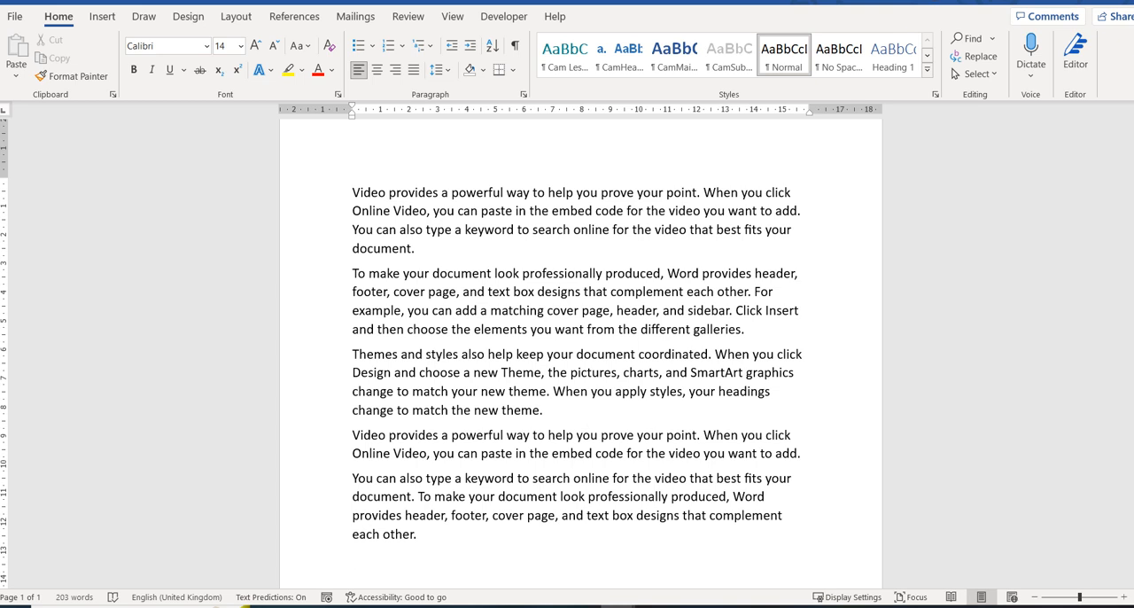
{"action": "left_click_drag", "start_coordinate": [353, 435], "coordinate": [414, 535]}
{"action": "left_click_drag", "start_coordinate": [353, 191], "coordinate": [396, 409]}
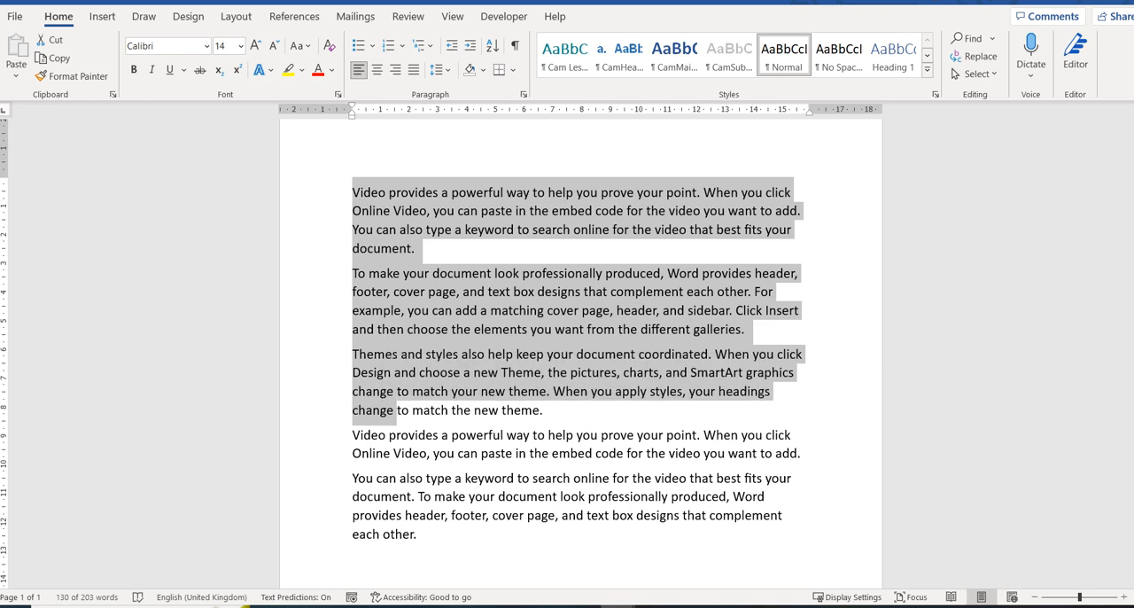
{"action": "key", "text": "ctrl+z"}
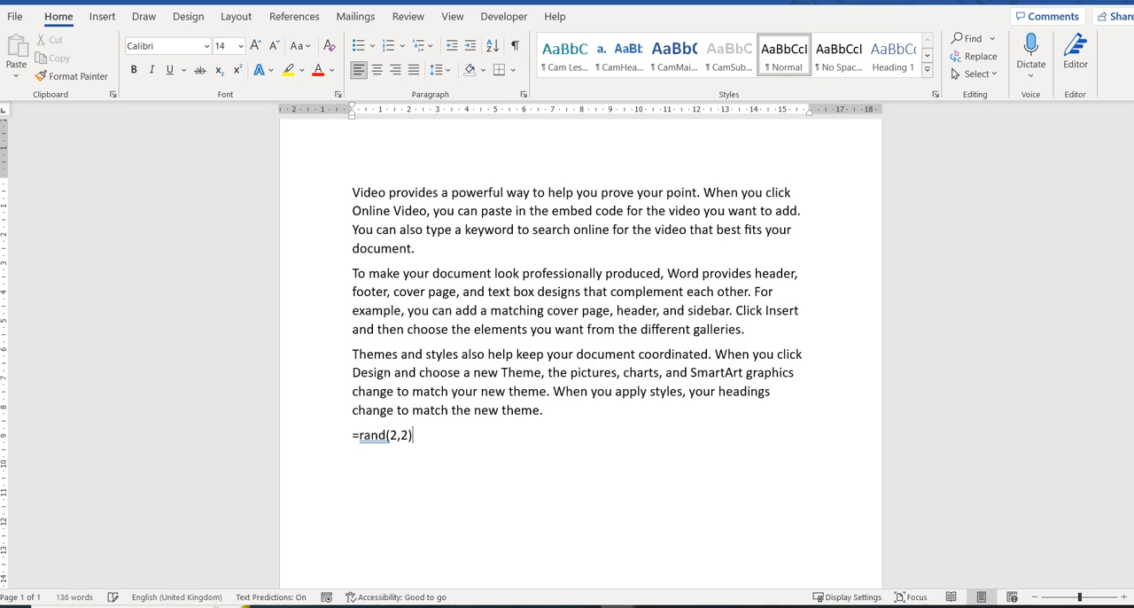
{"action": "key", "text": "ctrl+z"}
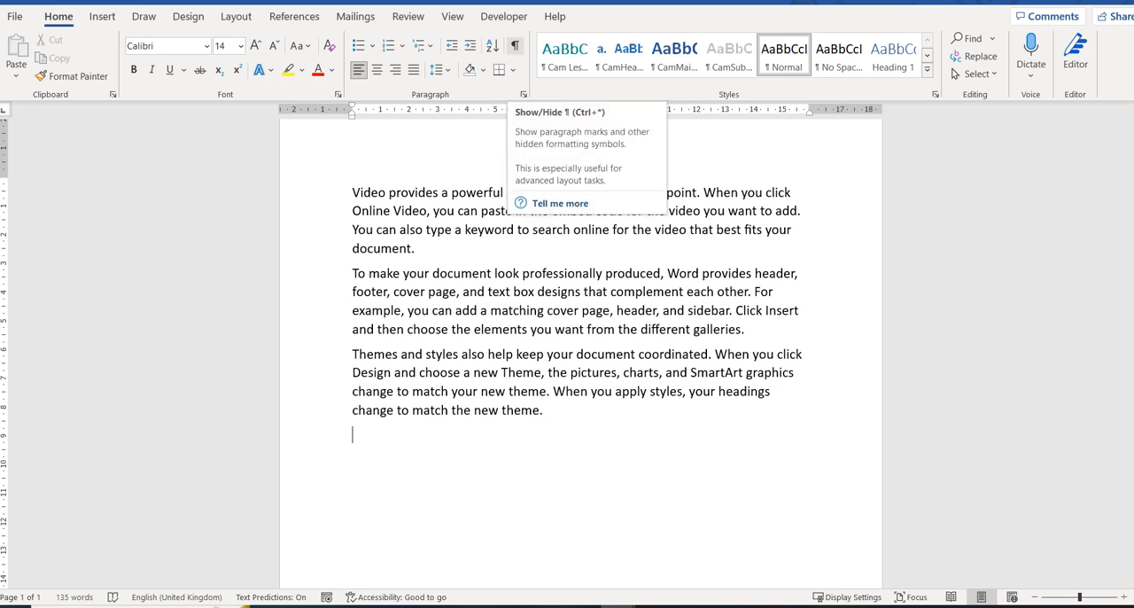
Step: Show the paragraph marks and hidden formatting symbols, and try a manual line break at the end of the first paragraph
{"action": "left_click", "coordinate": [514, 45]}
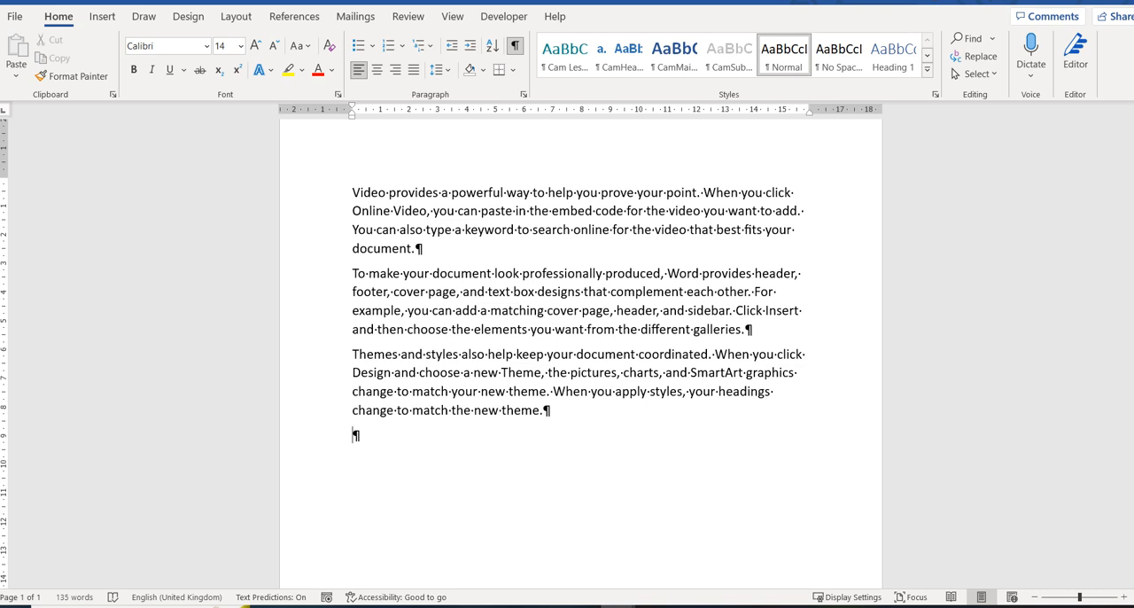
{"action": "left_click", "coordinate": [415, 249]}
{"action": "key", "text": "shift+Return"}
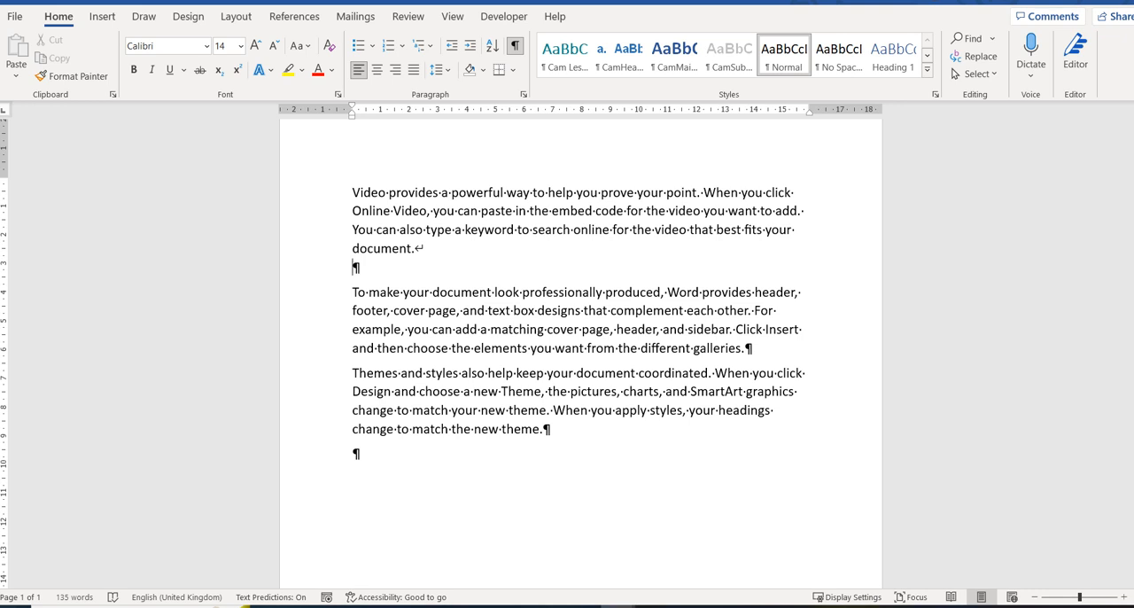
{"action": "key", "text": "BackSpace"}
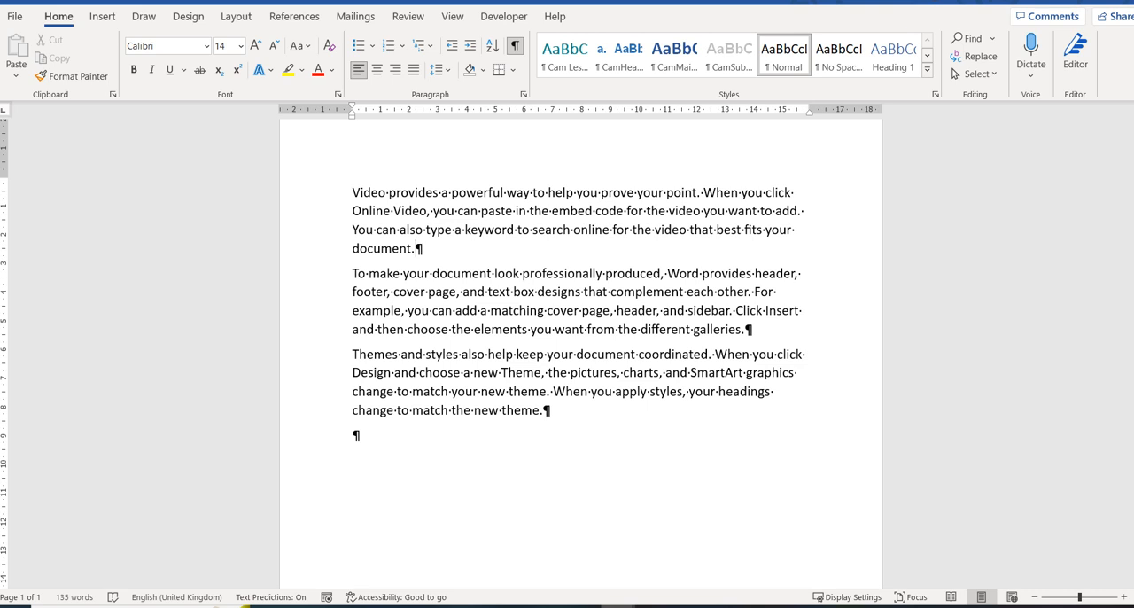
{"action": "left_click", "coordinate": [543, 410]}
{"action": "left_click", "coordinate": [514, 45]}
{"action": "left_click", "coordinate": [514, 45]}
Step: Try empty paragraphs and a manual line break after the first paragraph, removing each of them again
{"action": "key", "text": "Return"}
{"action": "key", "text": "Return"}
{"action": "key", "text": "Return"}
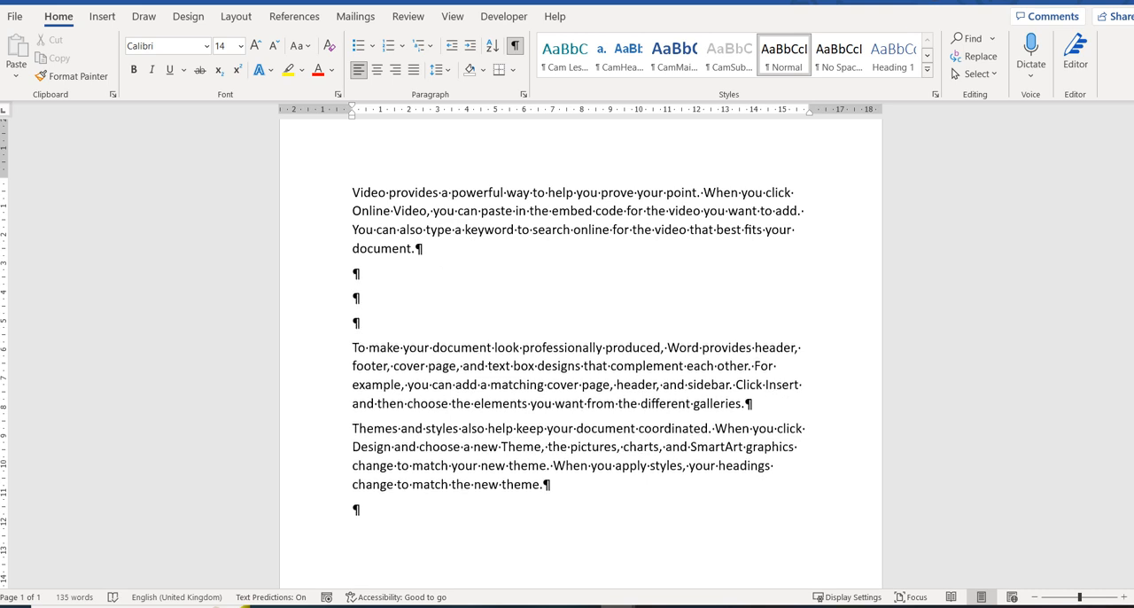
{"action": "key", "text": "Return"}
{"action": "key", "text": "BackSpace"}
{"action": "key", "text": "BackSpace"}
{"action": "key", "text": "BackSpace"}
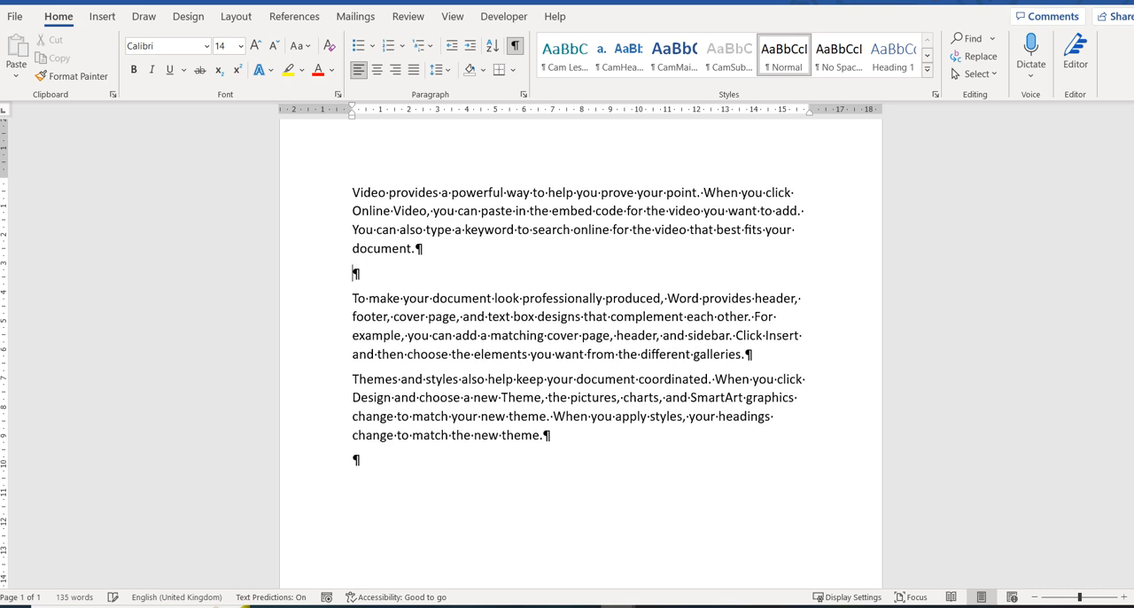
{"action": "key", "text": "BackSpace"}
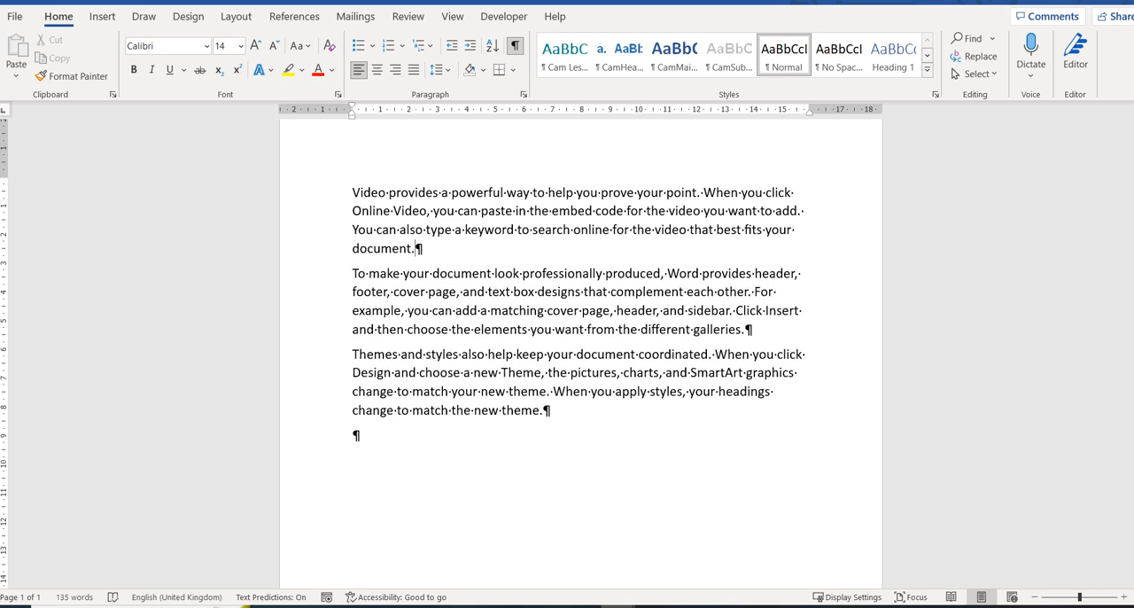
{"action": "key", "text": "shift+Return"}
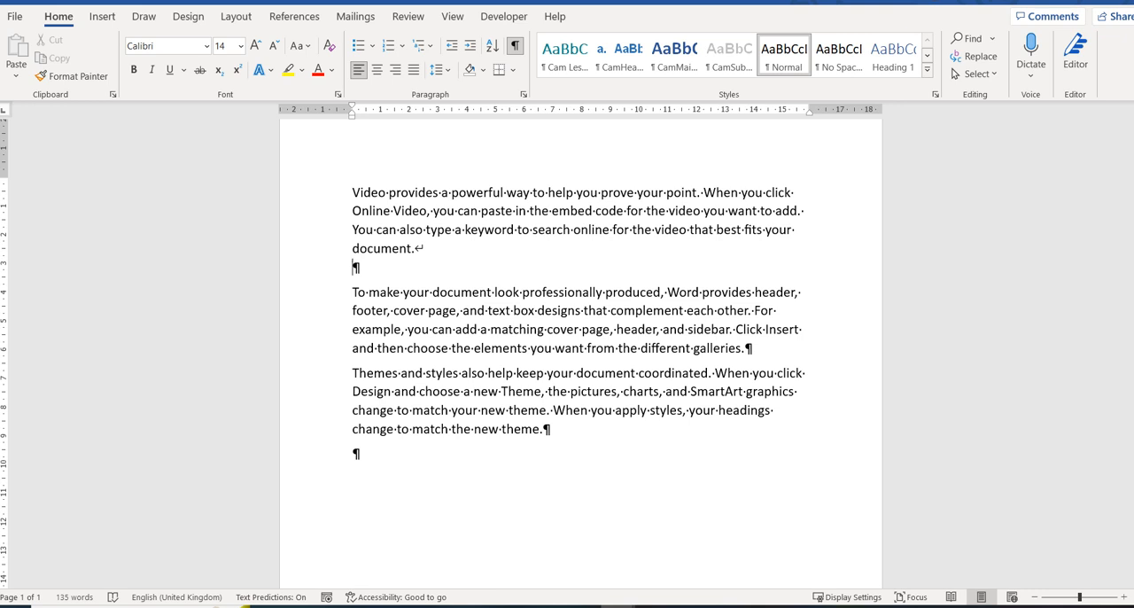
{"action": "key", "text": "BackSpace"}
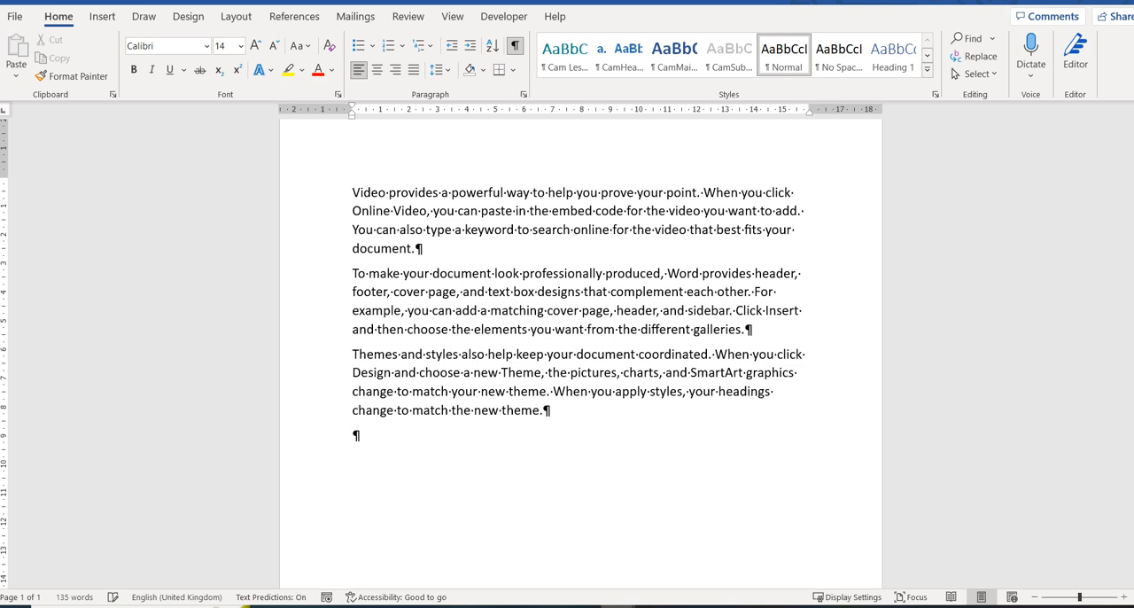
Step: Generate two more two-sentence paragraphs with =rand(2,2) at the end of the document, and delete them
{"action": "type", "text": "rand(2,2)"}
{"action": "key", "text": "Return"}
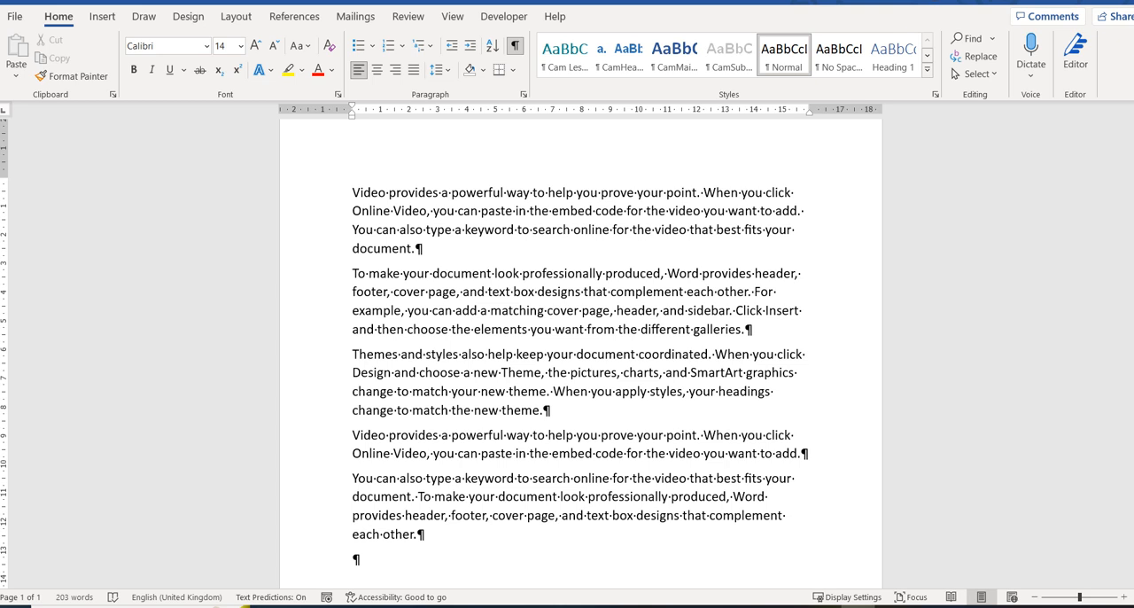
{"action": "left_click_drag", "start_coordinate": [418, 534], "coordinate": [353, 435]}
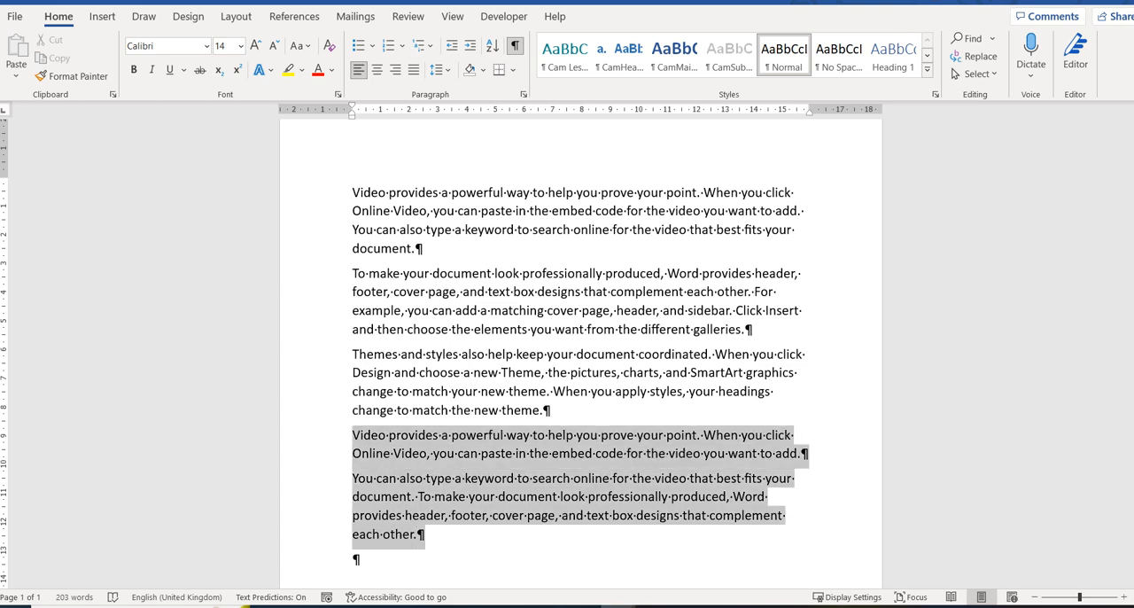
{"action": "key", "text": "BackSpace"}
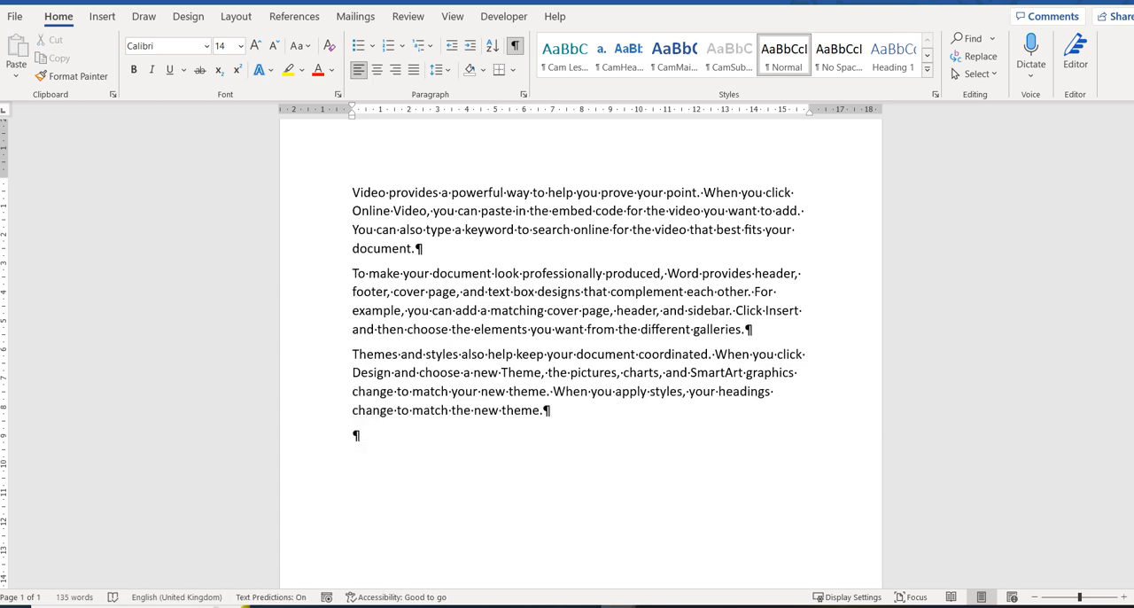
Step: Delete the empty paragraph at the document's end, and select the first two paragraphs without the second one's paragraph mark
{"action": "key", "text": "BackSpace"}
{"action": "left_click_drag", "start_coordinate": [351, 192], "coordinate": [752, 329]}
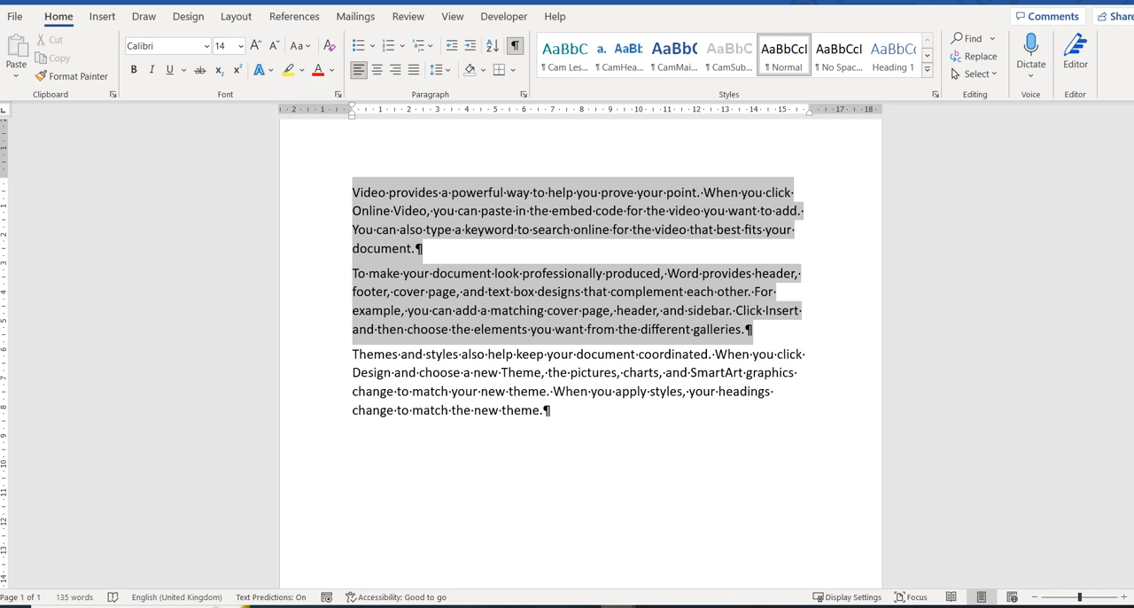
{"action": "key", "text": "shift+Left"}
{"action": "left_click", "coordinate": [543, 410]}
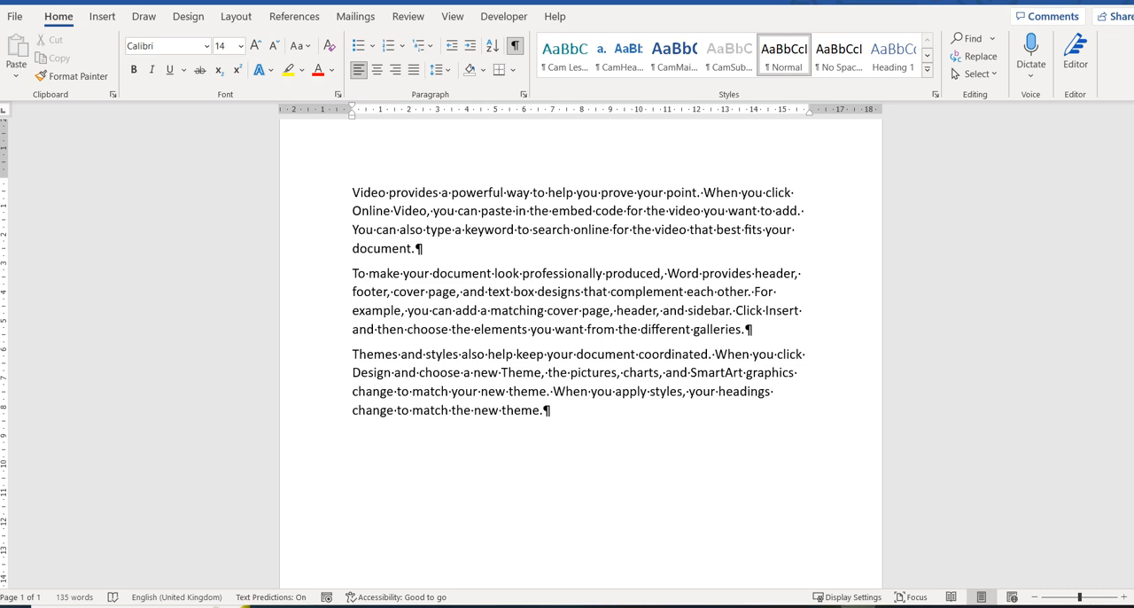
{"action": "left_click", "coordinate": [237, 16]}
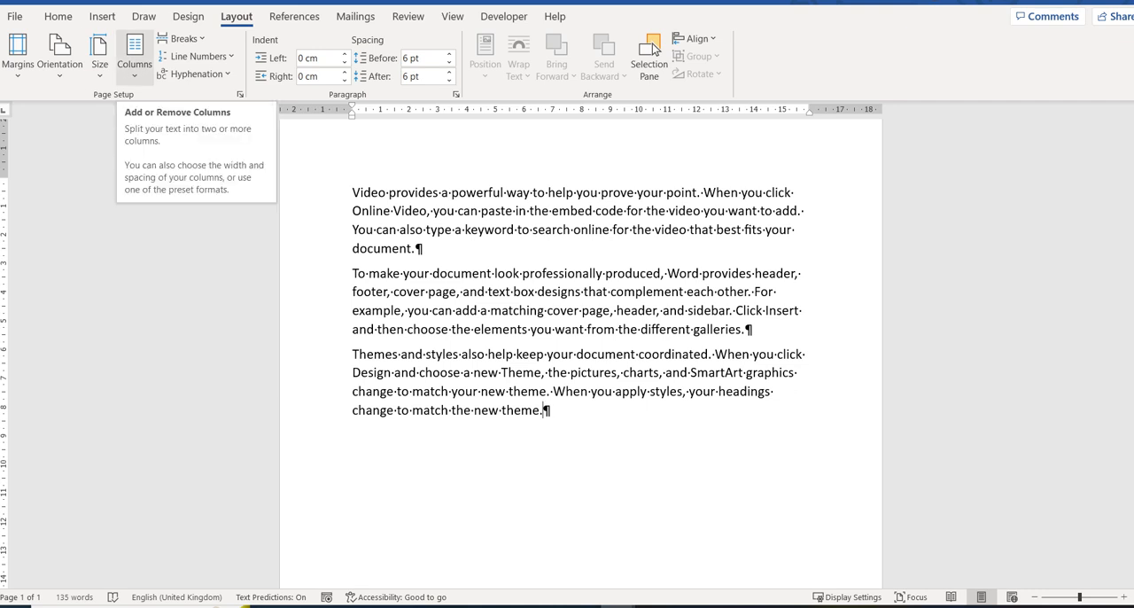
{"action": "left_click", "coordinate": [135, 55]}
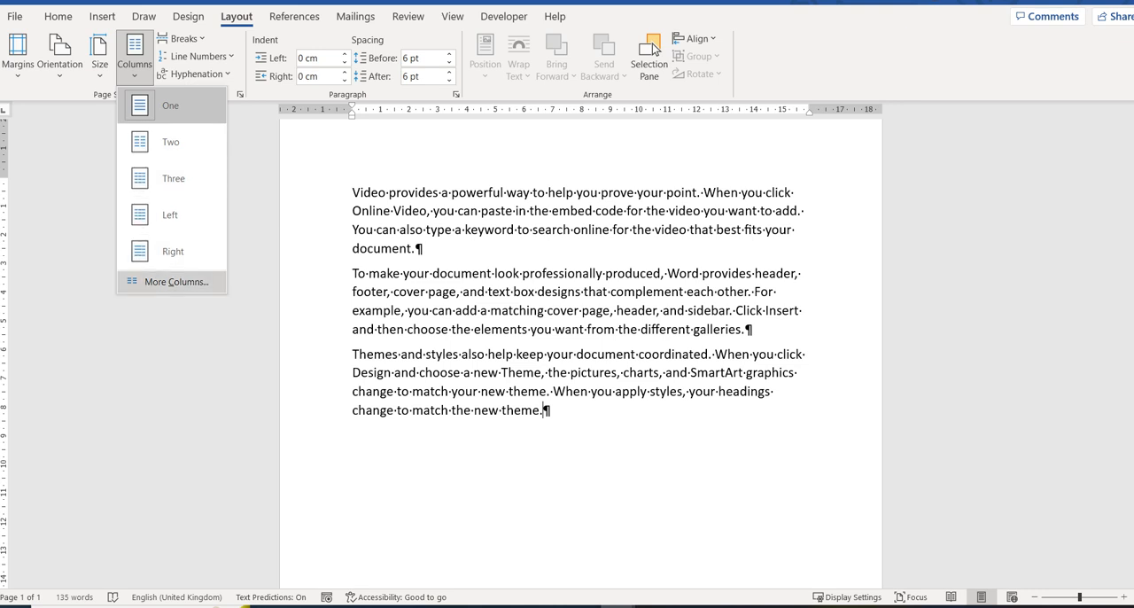
{"action": "key", "text": "Return"}
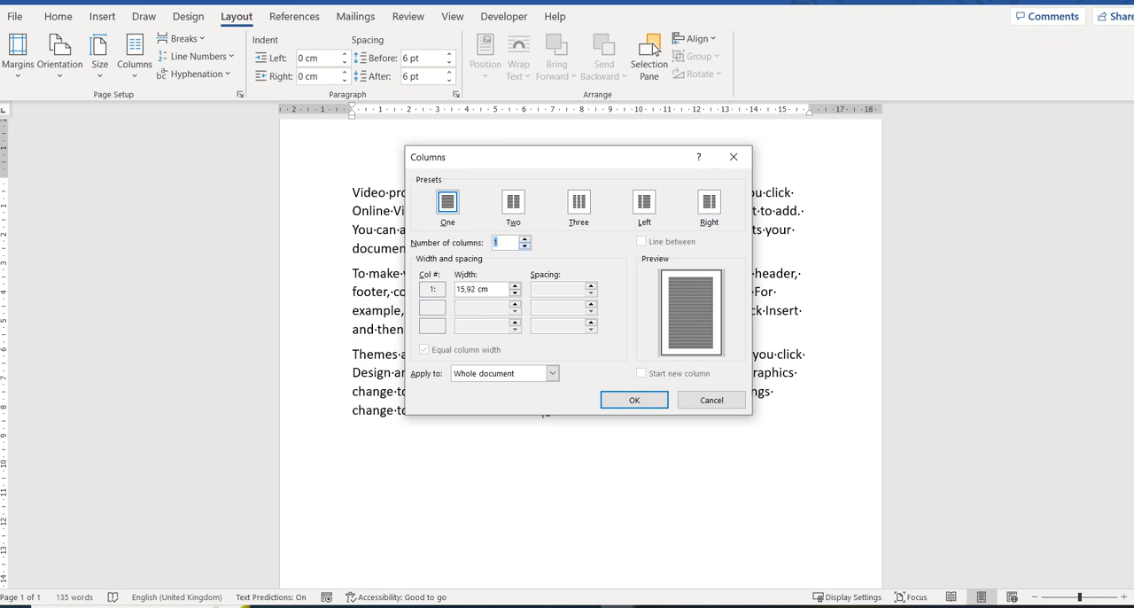
{"action": "key", "text": "Up"}
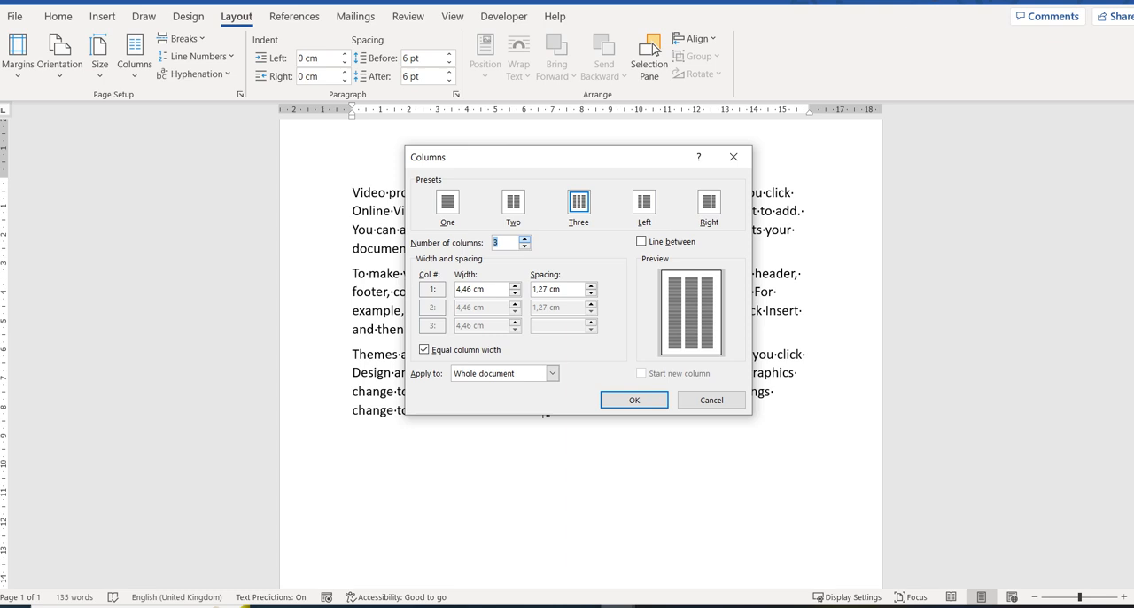
{"action": "key", "text": "Down"}
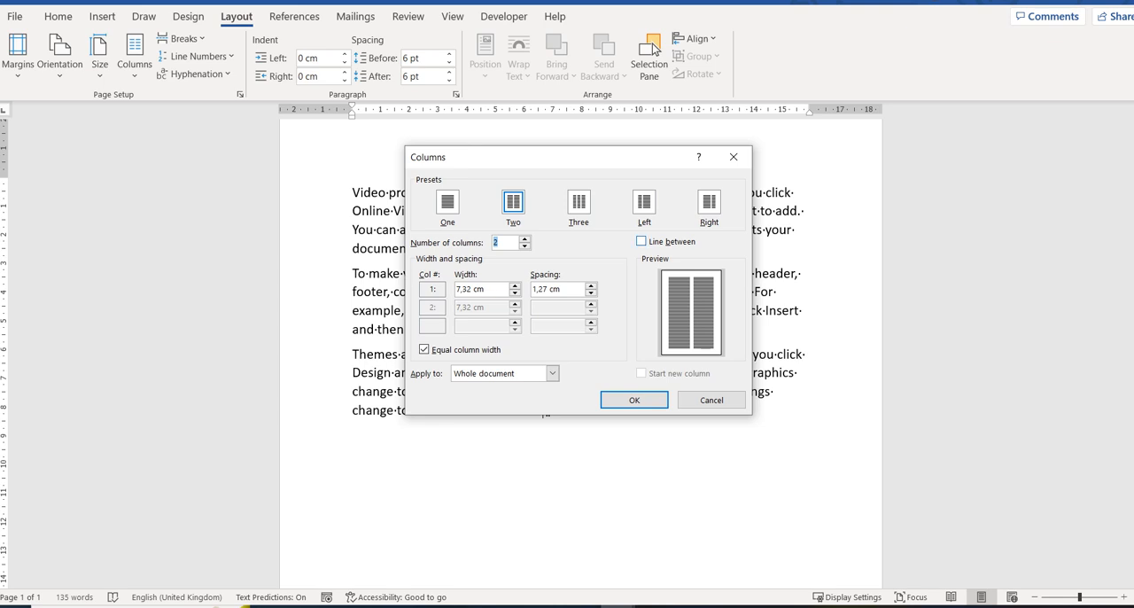
{"action": "key", "text": "alt+b"}
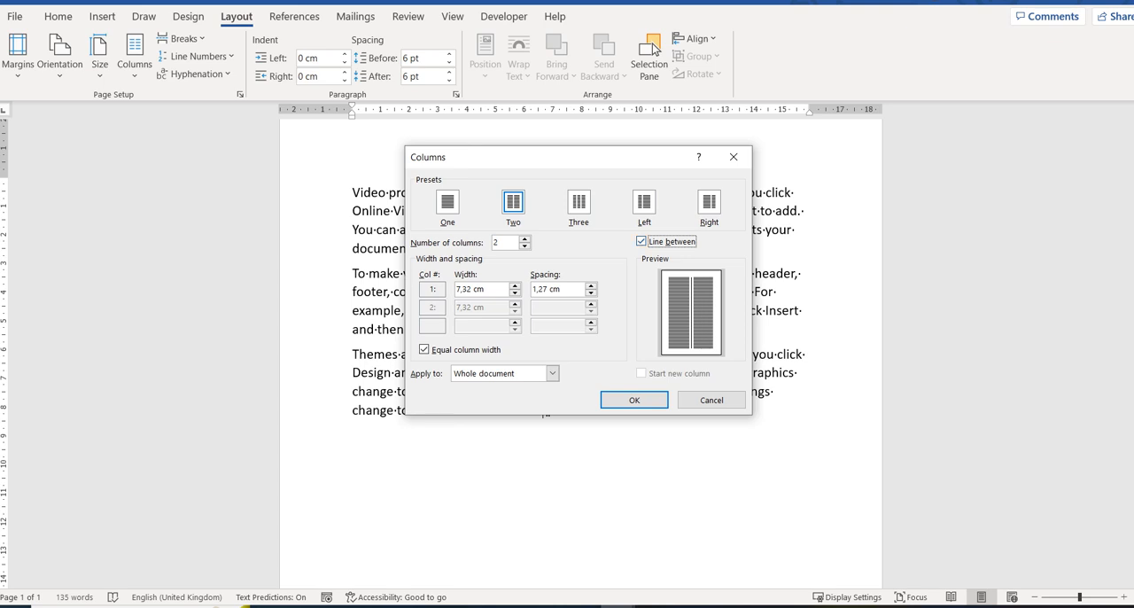
{"action": "key", "text": "alt+a"}
{"action": "key", "text": "alt+Down"}
{"action": "key", "text": "Down"}
{"action": "key", "text": "Up"}
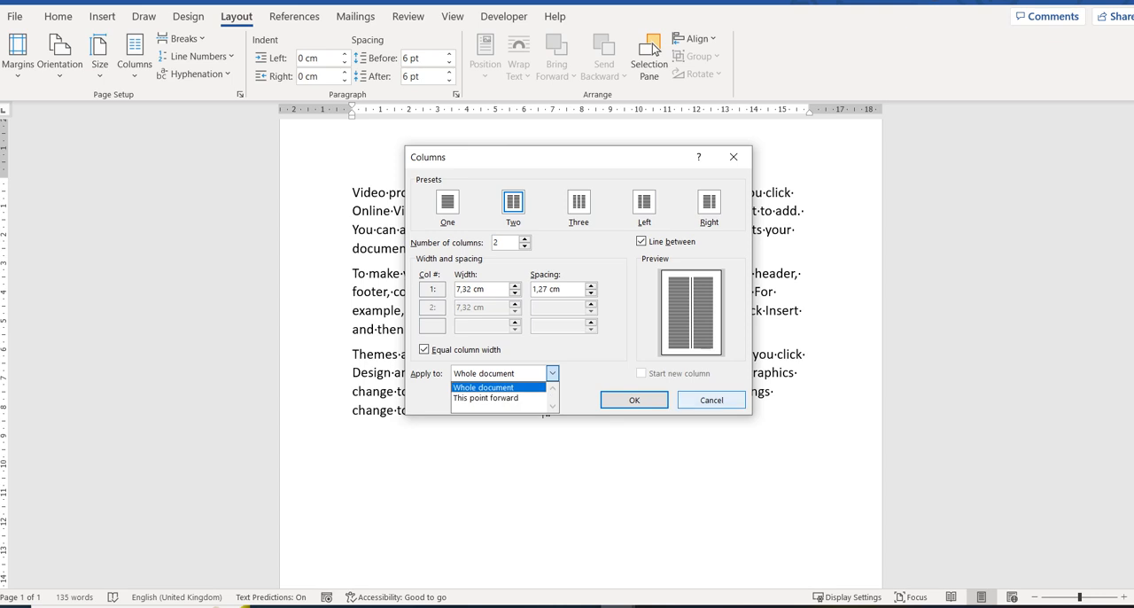
{"action": "key", "text": "Escape"}
{"action": "key", "text": "Escape"}
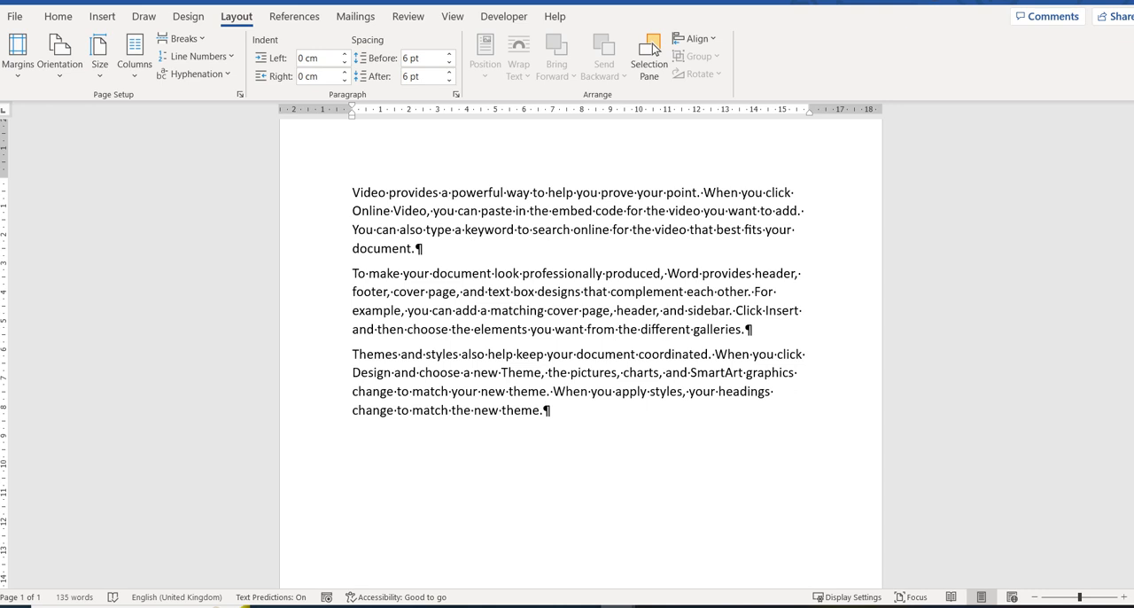
Step: Lay out the first two paragraphs, excluding the second one's paragraph mark, in two columns with a line between, and undo the layout
{"action": "key", "text": "shift+Down"}
{"action": "key", "text": "shift+Down"}
{"action": "key", "text": "shift+Down"}
{"action": "key", "text": "shift+Down"}
{"action": "key", "text": "shift+Down"}
{"action": "key", "text": "shift+Down"}
{"action": "key", "text": "shift+Down"}
{"action": "key", "text": "shift+Down"}
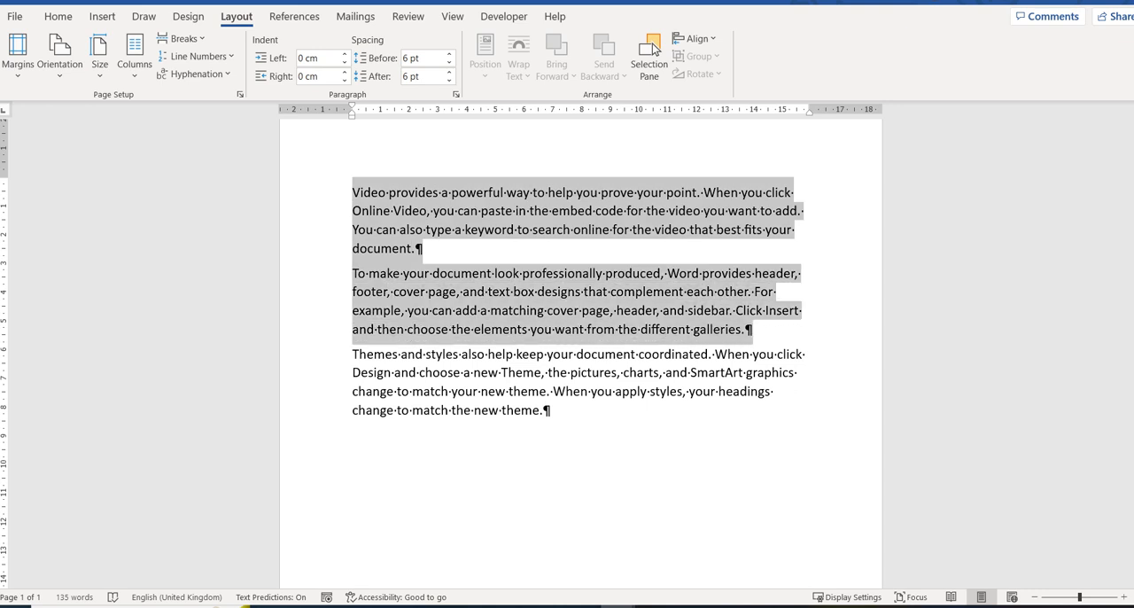
{"action": "key", "text": "shift+Left"}
{"action": "key", "text": "shift+Left"}
{"action": "key", "text": "shift+Left"}
{"action": "key", "text": "shift+Left"}
{"action": "key", "text": "shift+Left"}
{"action": "key", "text": "shift+Left"}
{"action": "key", "text": "shift+Left"}
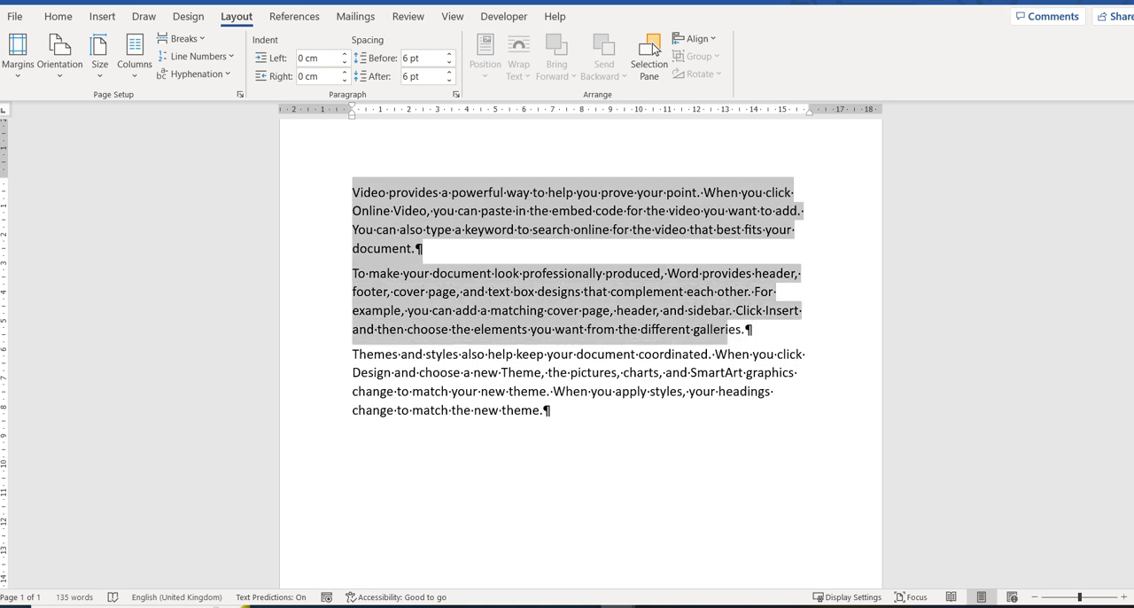
{"action": "key", "text": "shift+Right"}
{"action": "key", "text": "shift+Right"}
{"action": "key", "text": "shift+Right"}
{"action": "key", "text": "shift+Right"}
{"action": "key", "text": "shift+Right"}
{"action": "key", "text": "shift+Right"}
{"action": "key", "text": "shift+Right"}
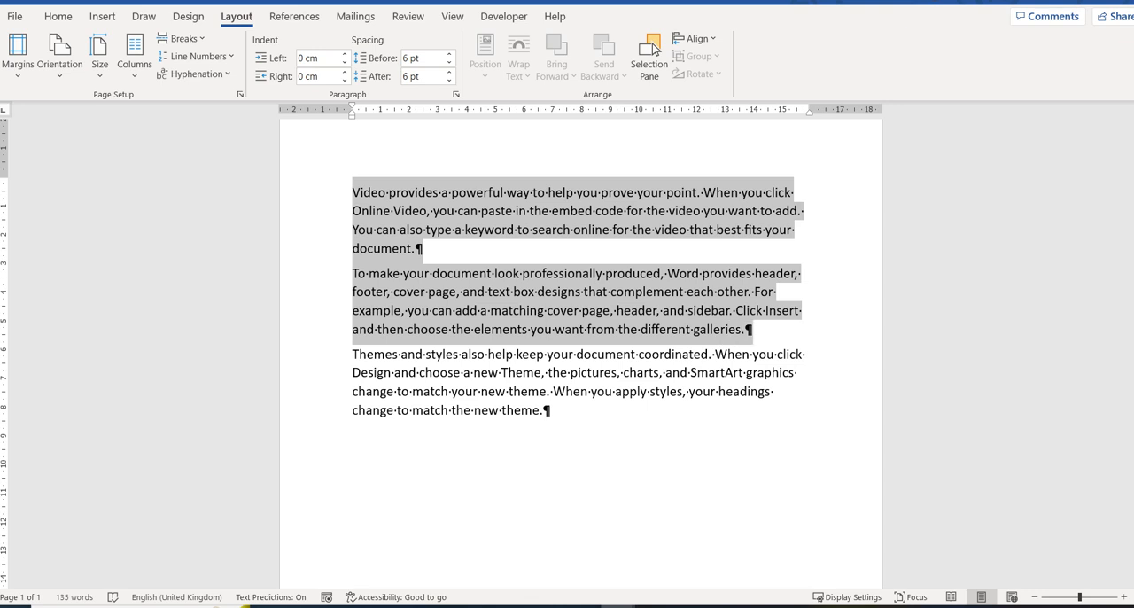
{"action": "key", "text": "shift+Left"}
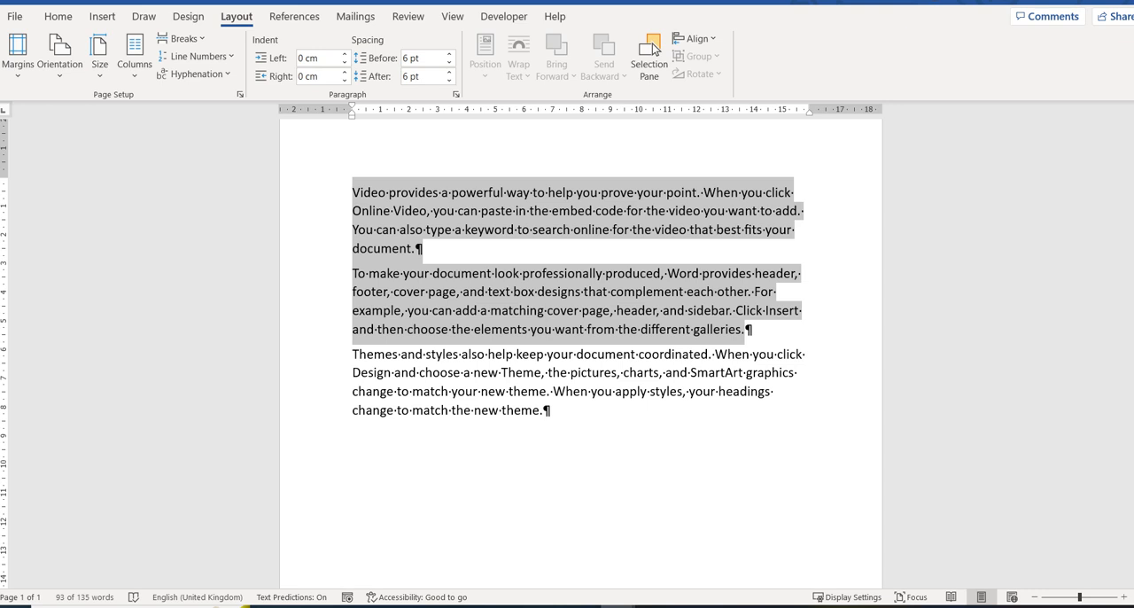
{"action": "left_click", "coordinate": [134, 58]}
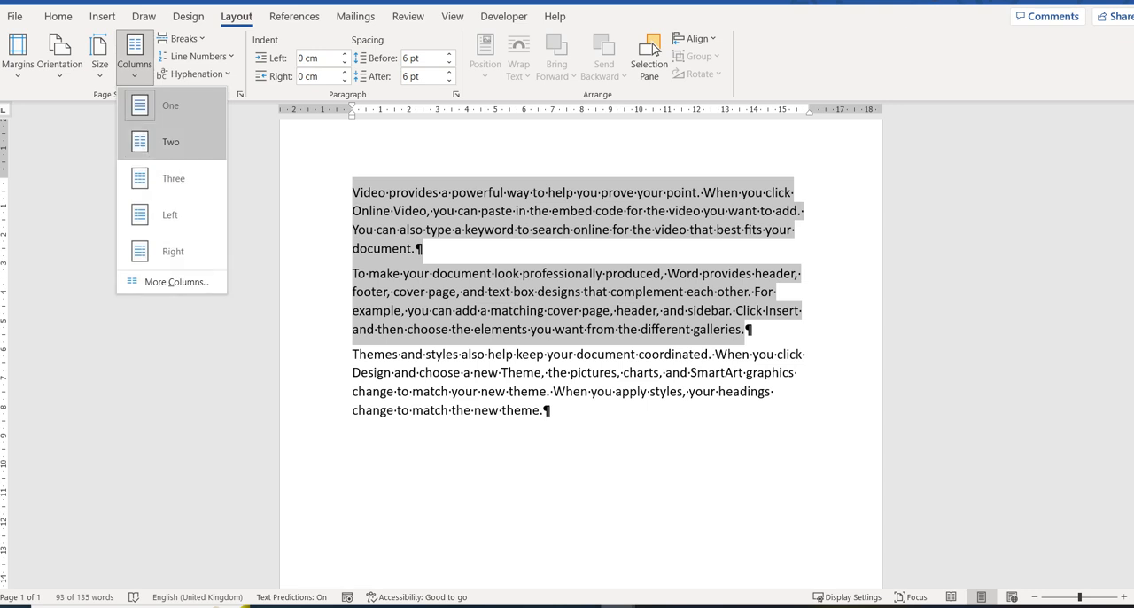
{"action": "key", "text": "Return"}
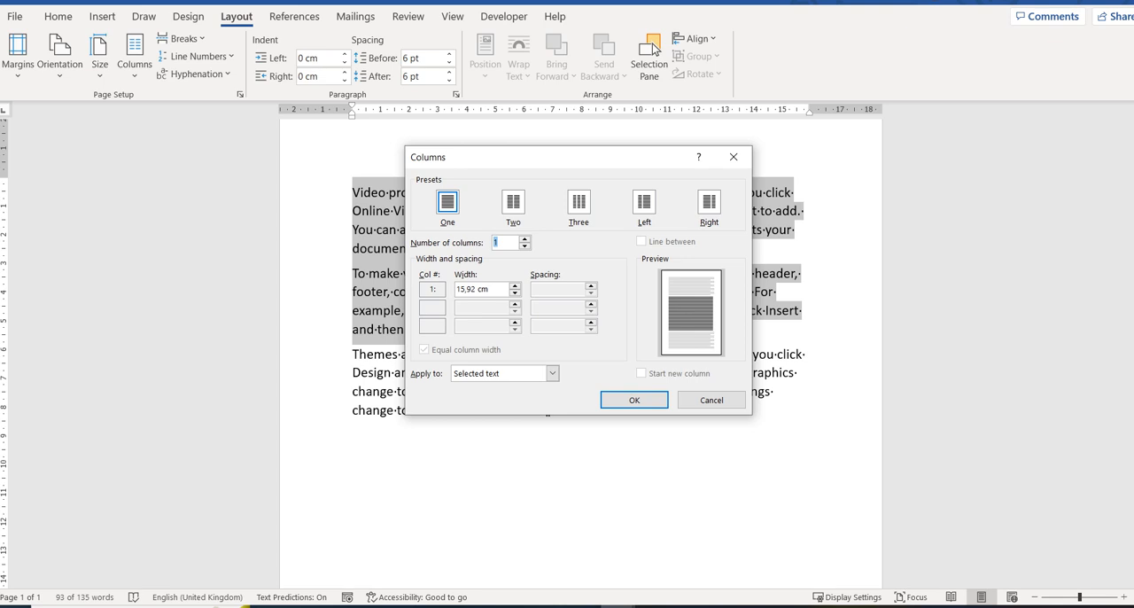
{"action": "key", "text": "Up"}
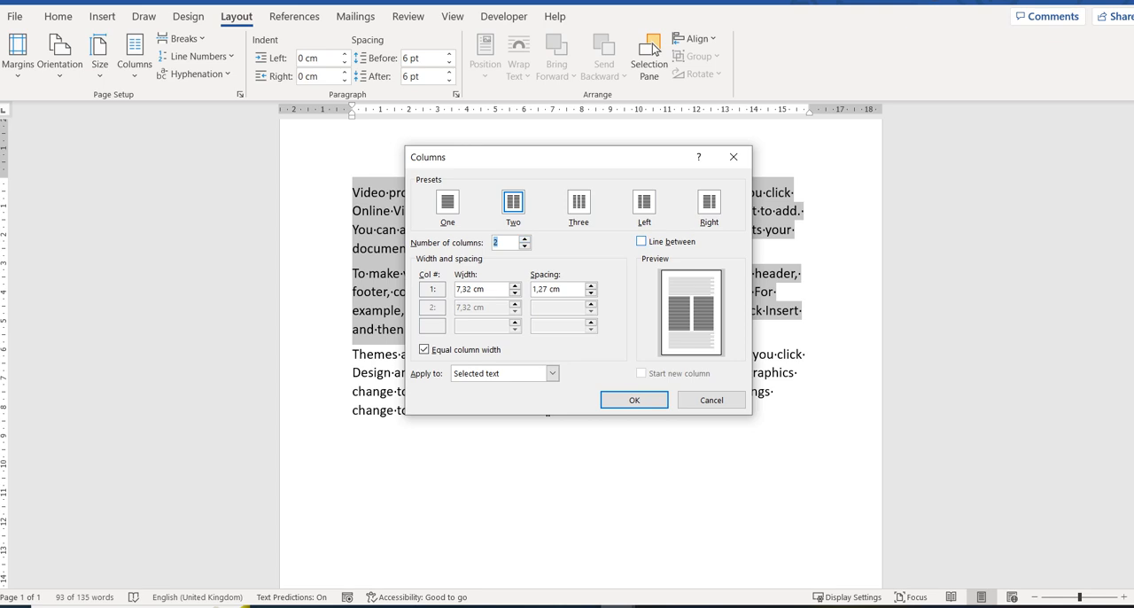
{"action": "left_click", "coordinate": [642, 241]}
{"action": "left_click", "coordinate": [634, 401]}
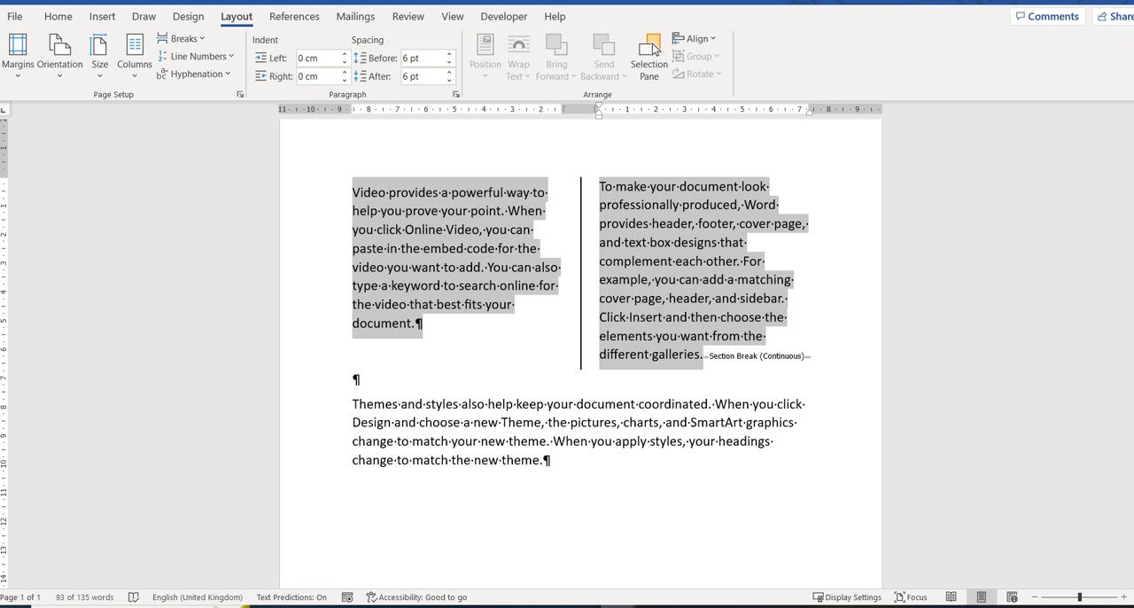
{"action": "key", "text": "ctrl+z"}
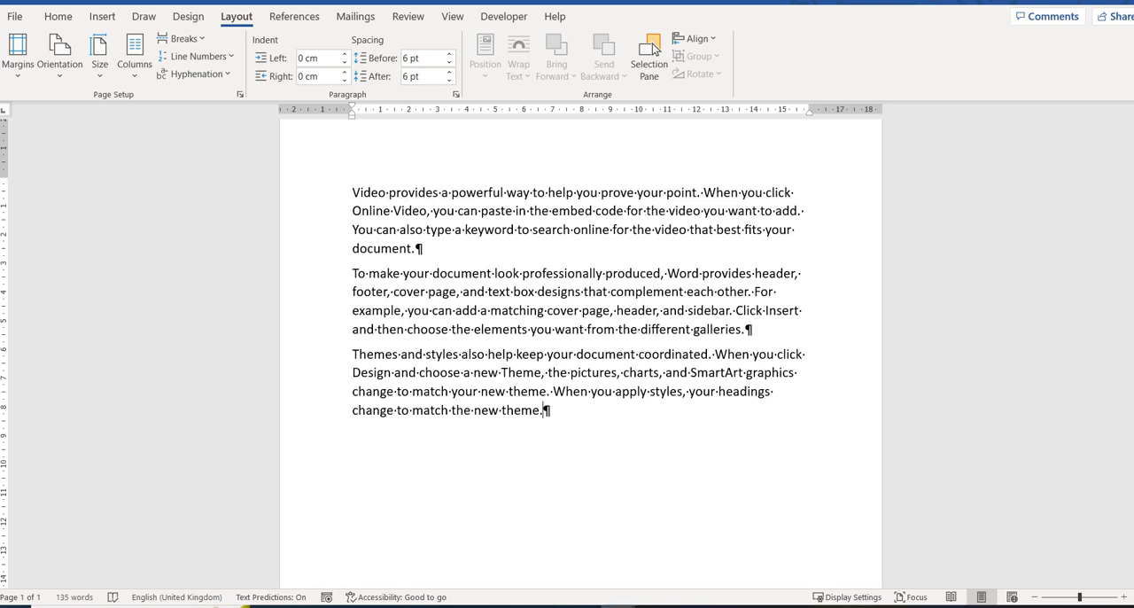
Step: Lay out all three paragraphs, excluding the last one's paragraph mark, in three columns of equal width
{"action": "key", "text": "ctrl+a"}
{"action": "key", "text": "ctrl+shift+Left"}
{"action": "key", "text": "ctrl+shift+Left"}
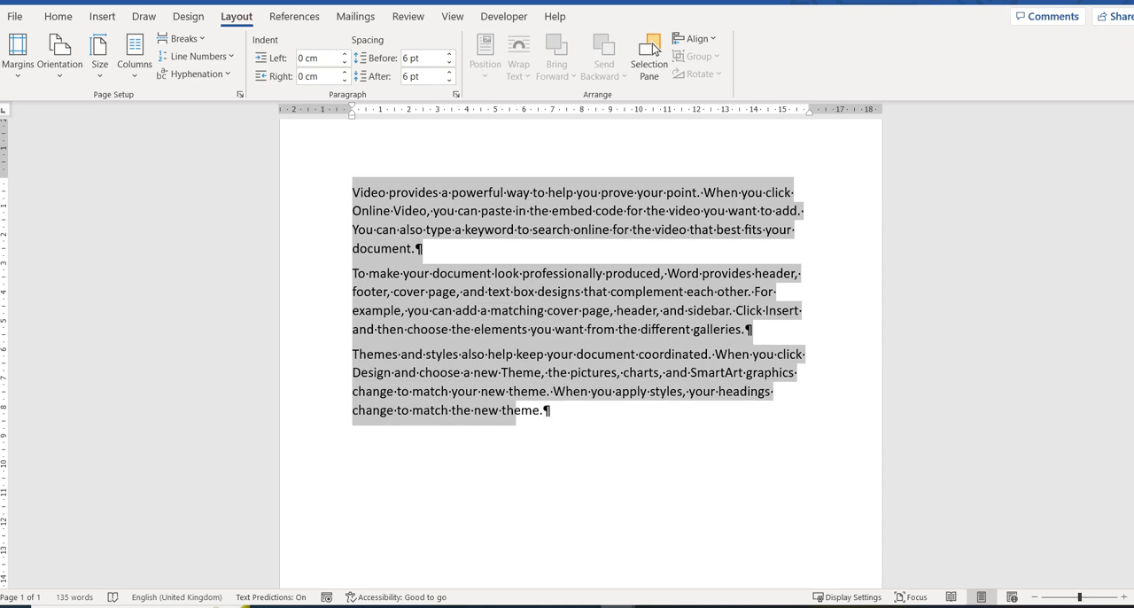
{"action": "key", "text": "ctrl+shift+Right"}
{"action": "key", "text": "ctrl+shift+Right"}
{"action": "key", "text": "shift+Left"}
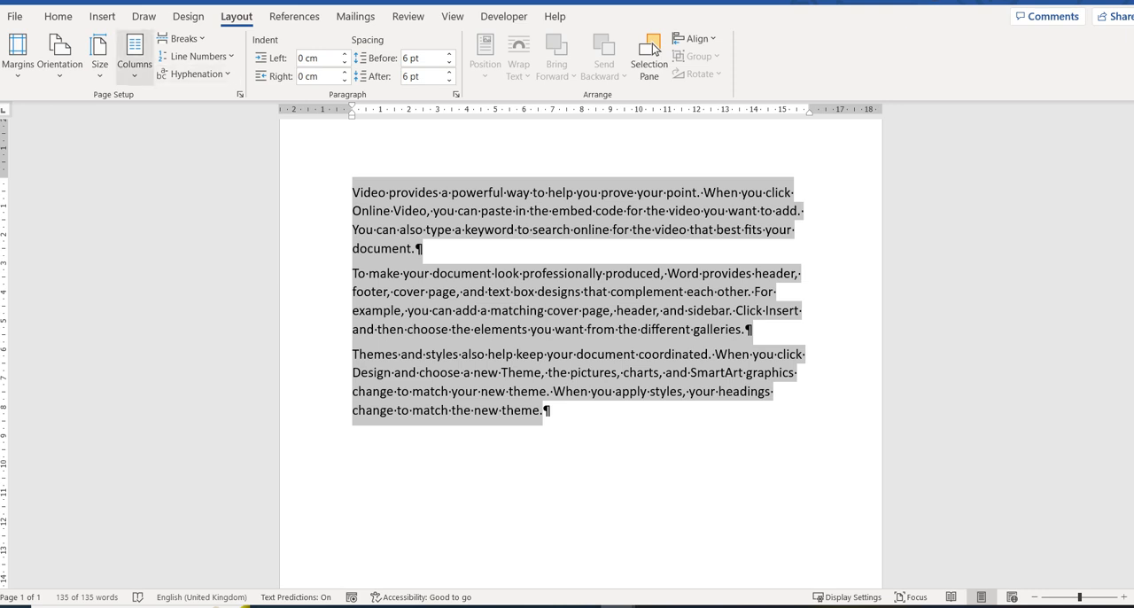
{"action": "left_click", "coordinate": [134, 59]}
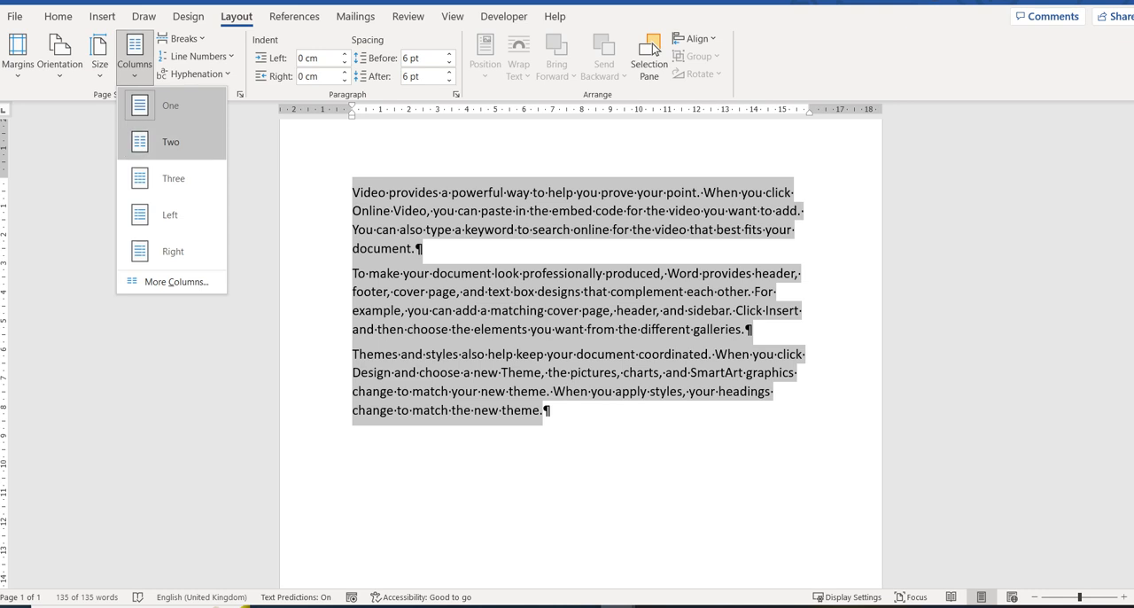
{"action": "left_click", "coordinate": [176, 282]}
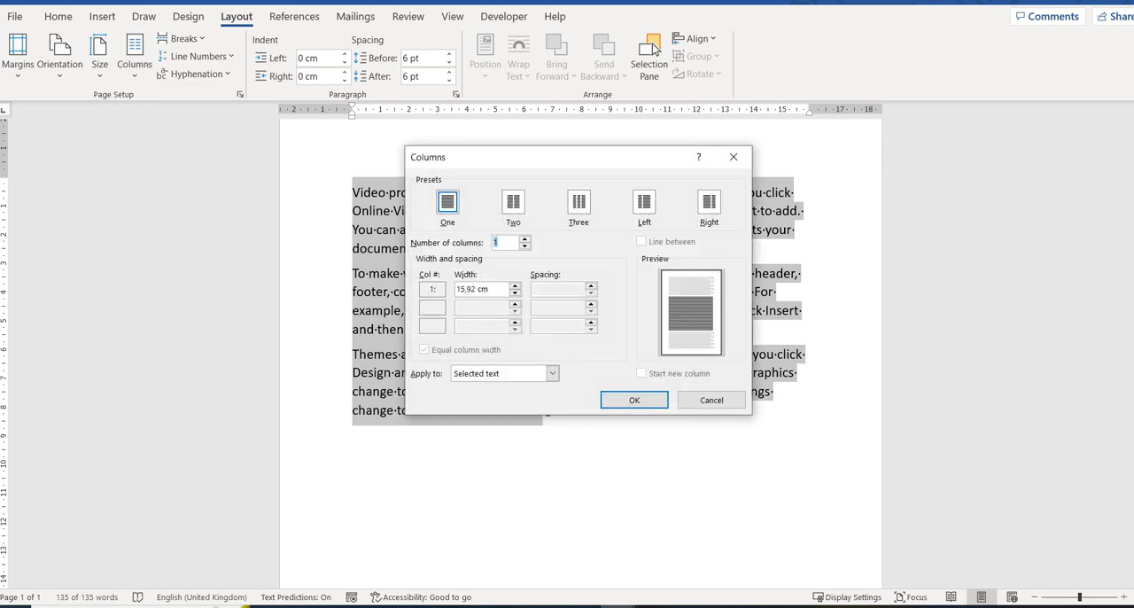
{"action": "type", "text": "3"}
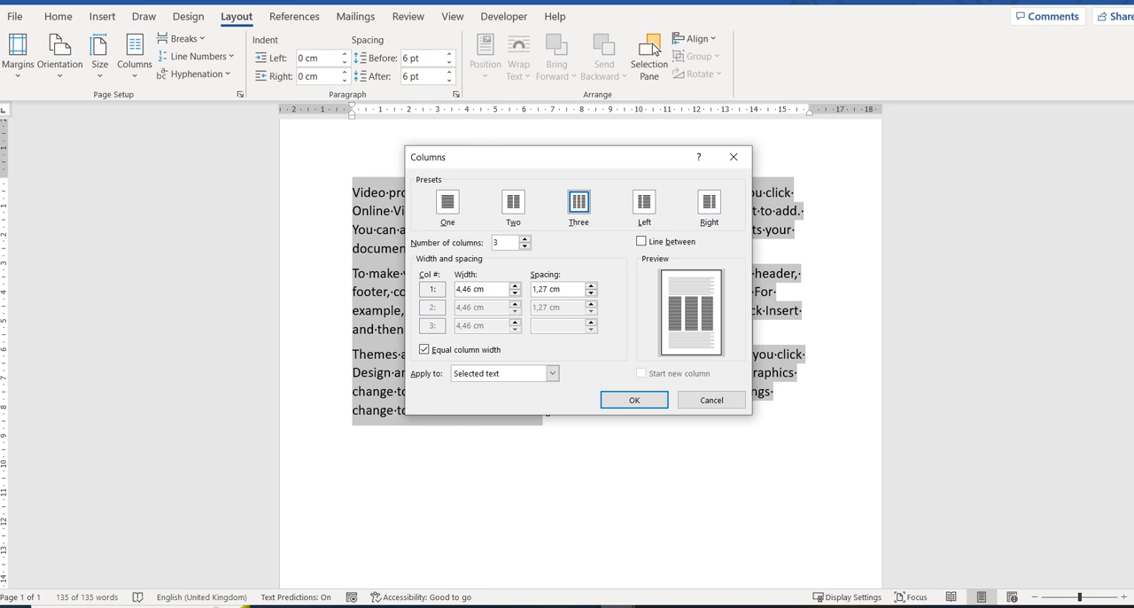
{"action": "key", "text": "Return"}
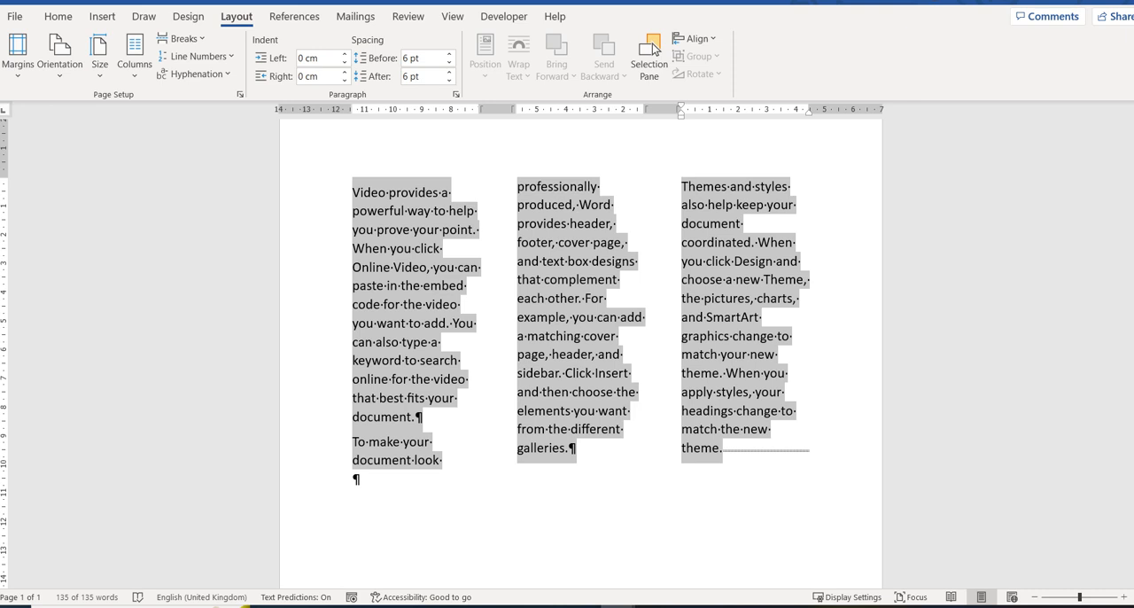
Step: Place the cursor at the start of the second paragraph and examine the available page and section breaks
{"action": "left_click", "coordinate": [369, 442]}
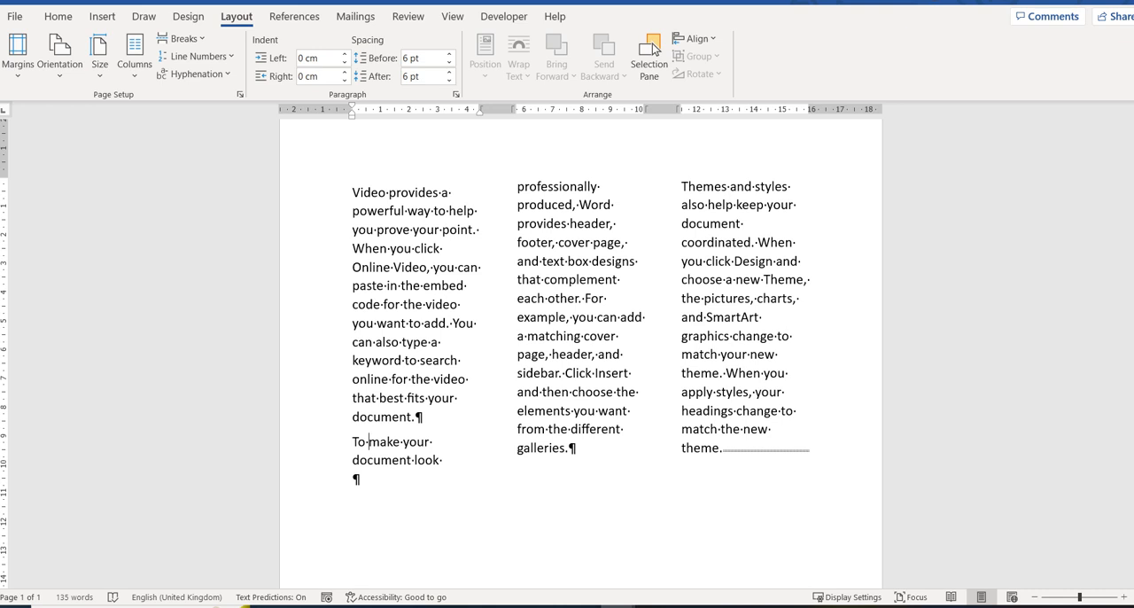
{"action": "key", "text": "Left"}
{"action": "key", "text": "Left"}
{"action": "key", "text": "Left"}
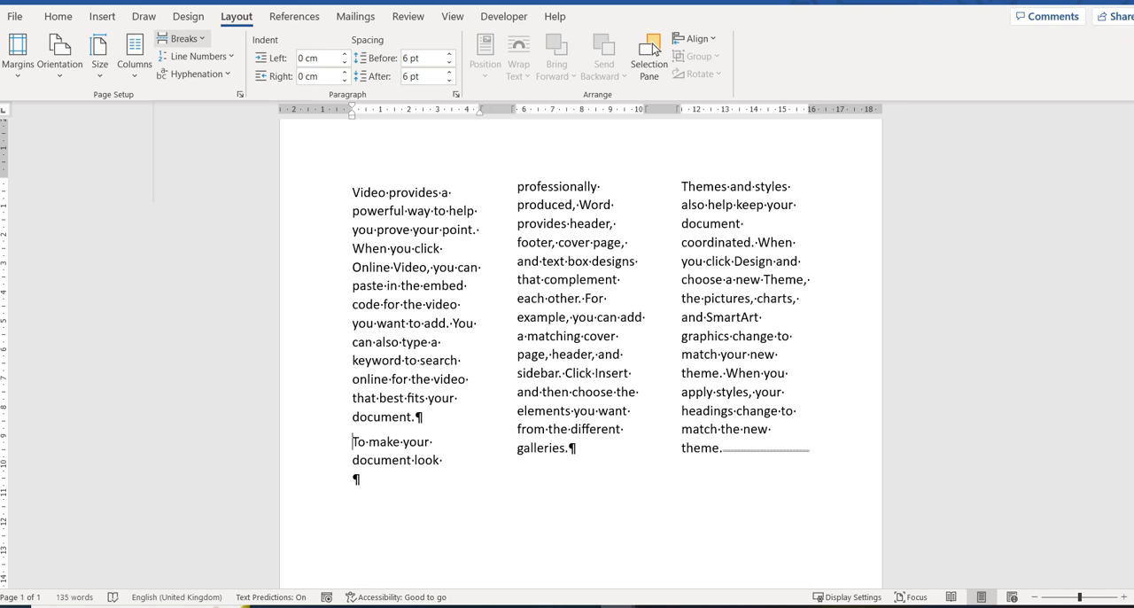
{"action": "left_click", "coordinate": [184, 39]}
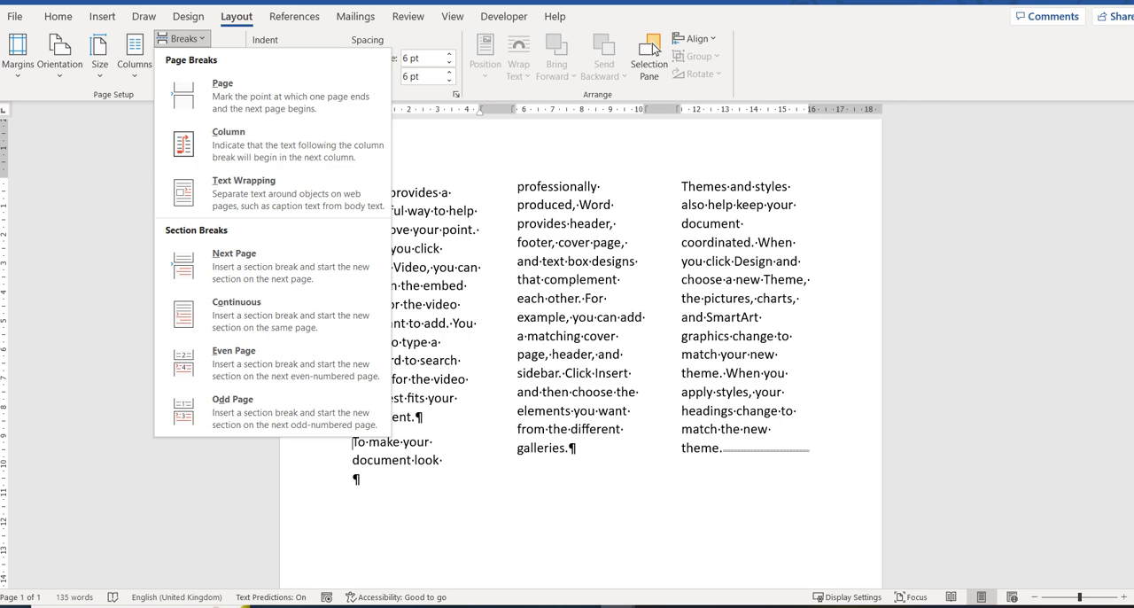
{"action": "key", "text": "Escape"}
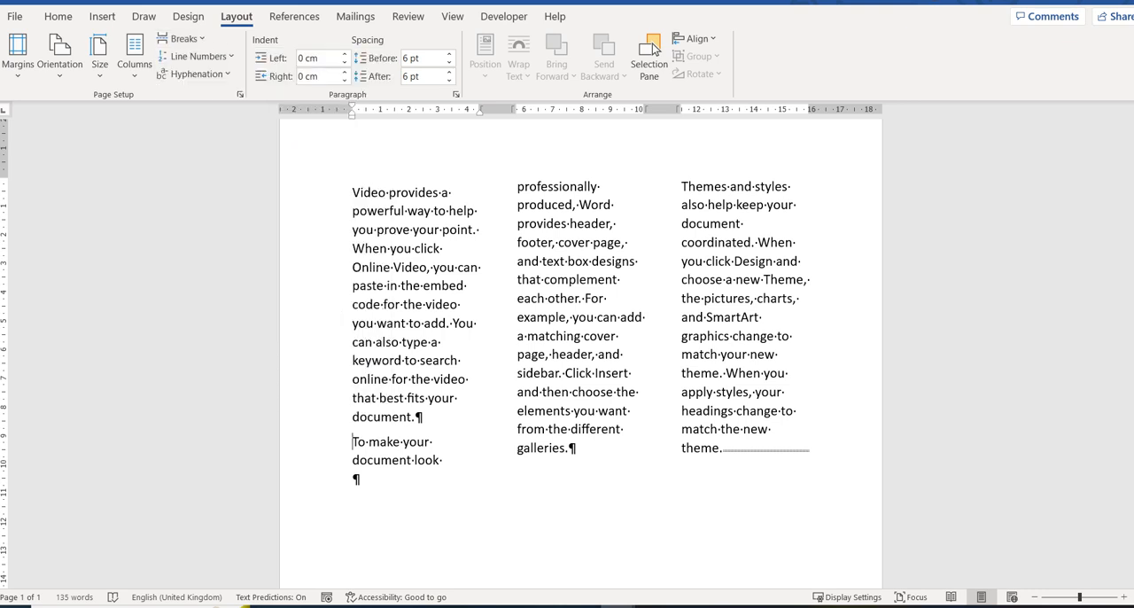
Step: Try two empty paragraphs before the second paragraph to push it into the next column, and remove them
{"action": "key", "text": "Return"}
{"action": "key", "text": "Return"}
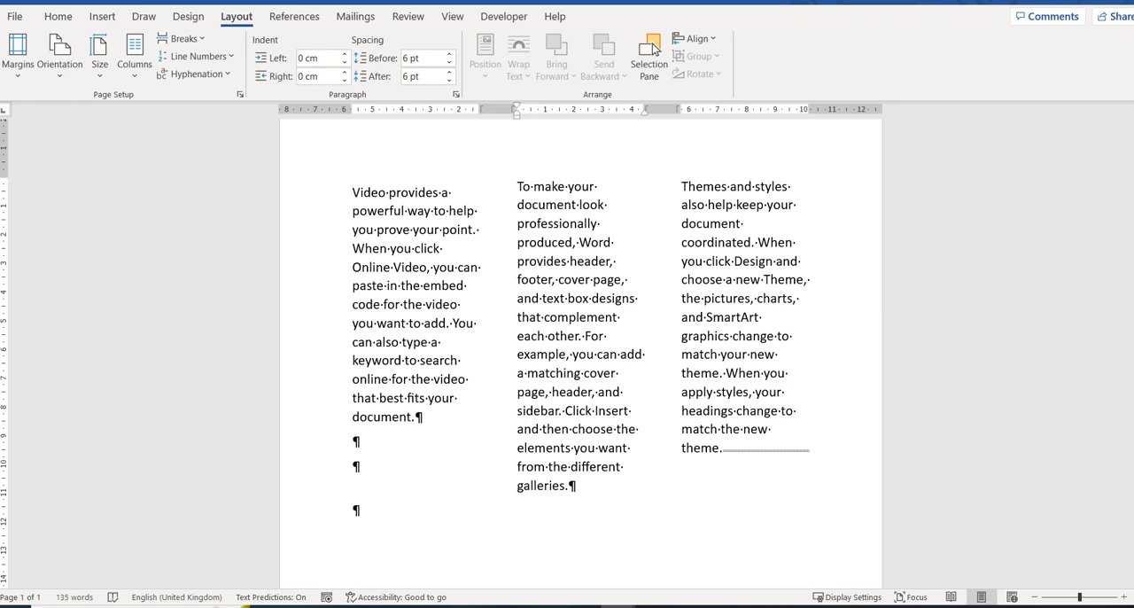
{"action": "key", "text": "BackSpace"}
{"action": "key", "text": "BackSpace"}
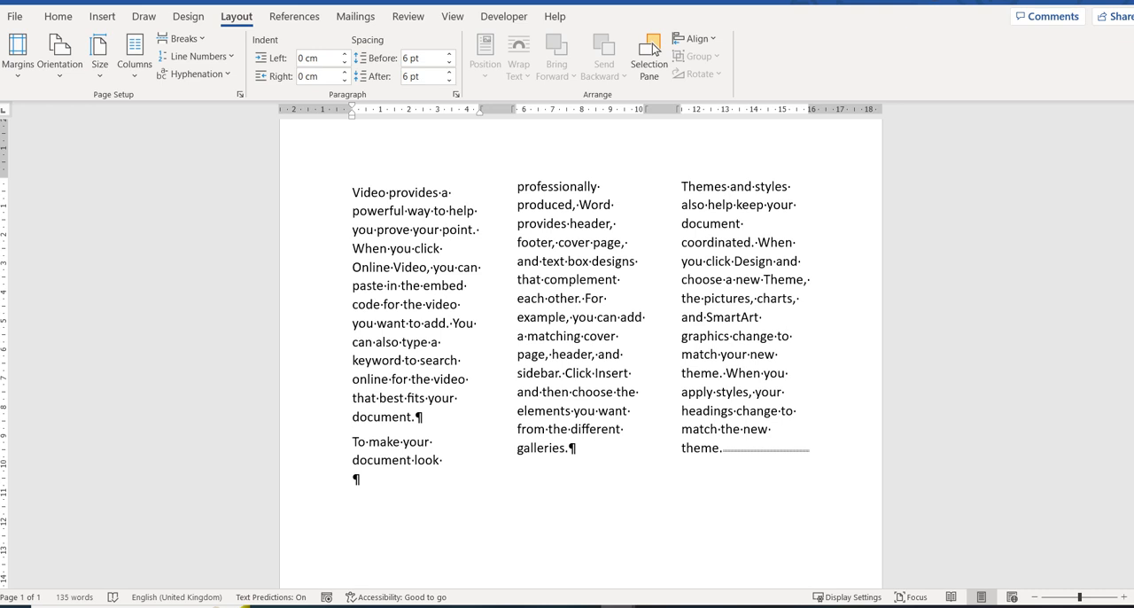
Step: Try to start the second paragraph in the next column with more empty paragraphs above it, and undo them
{"action": "type", "text": "++"}
{"action": "key", "text": "BackSpace"}
{"action": "key", "text": "BackSpace"}
{"action": "key", "text": "Return"}
{"action": "key", "text": "ctrl+shift+Return"}
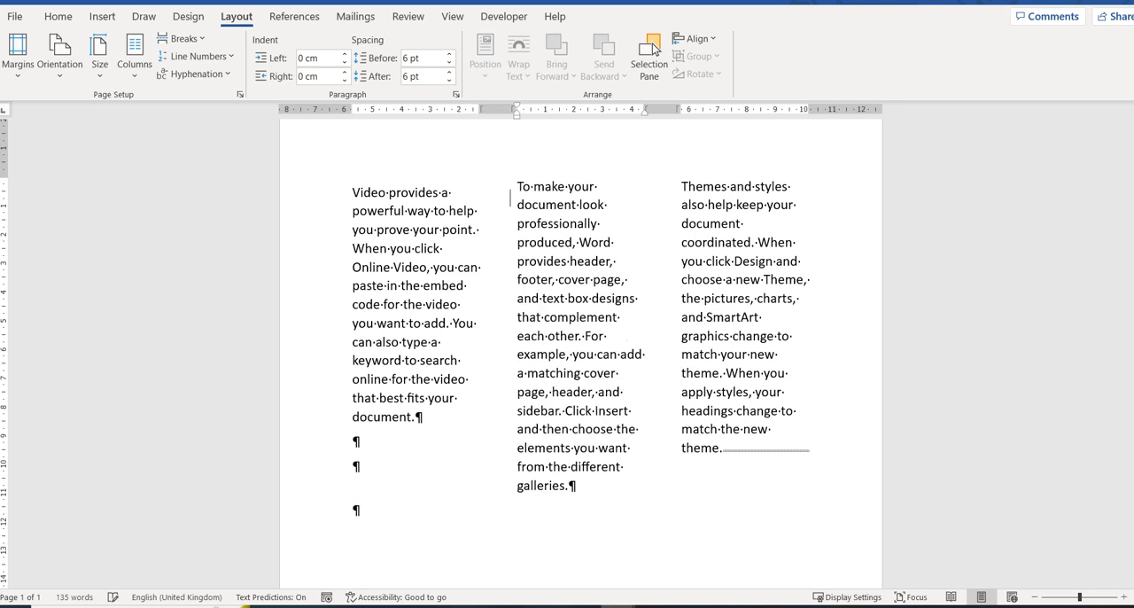
{"action": "key", "text": "Return"}
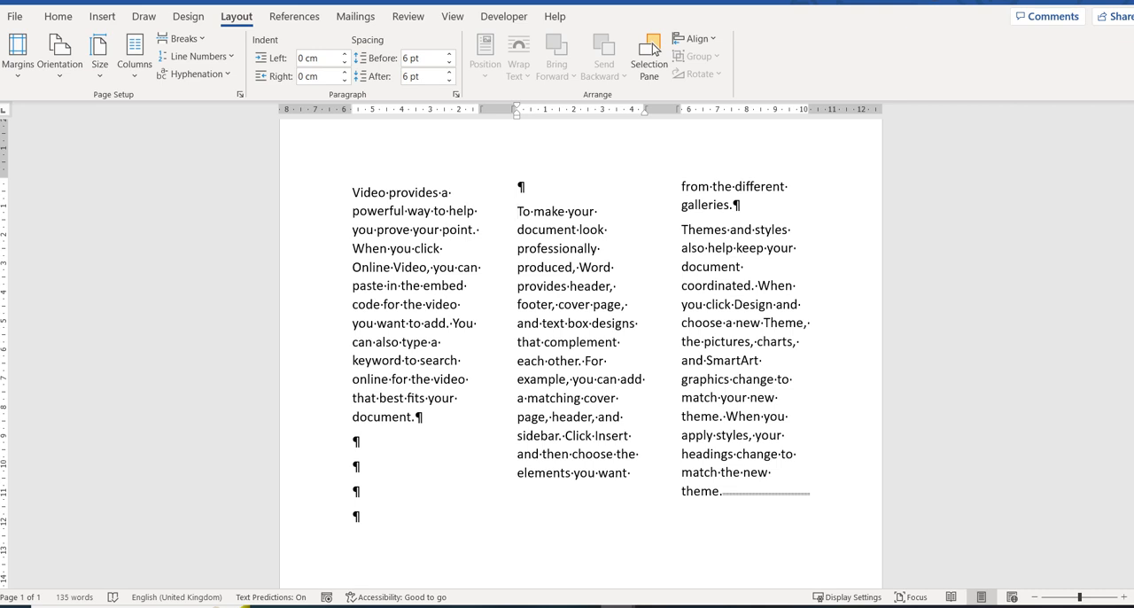
{"action": "key", "text": "ctrl+z"}
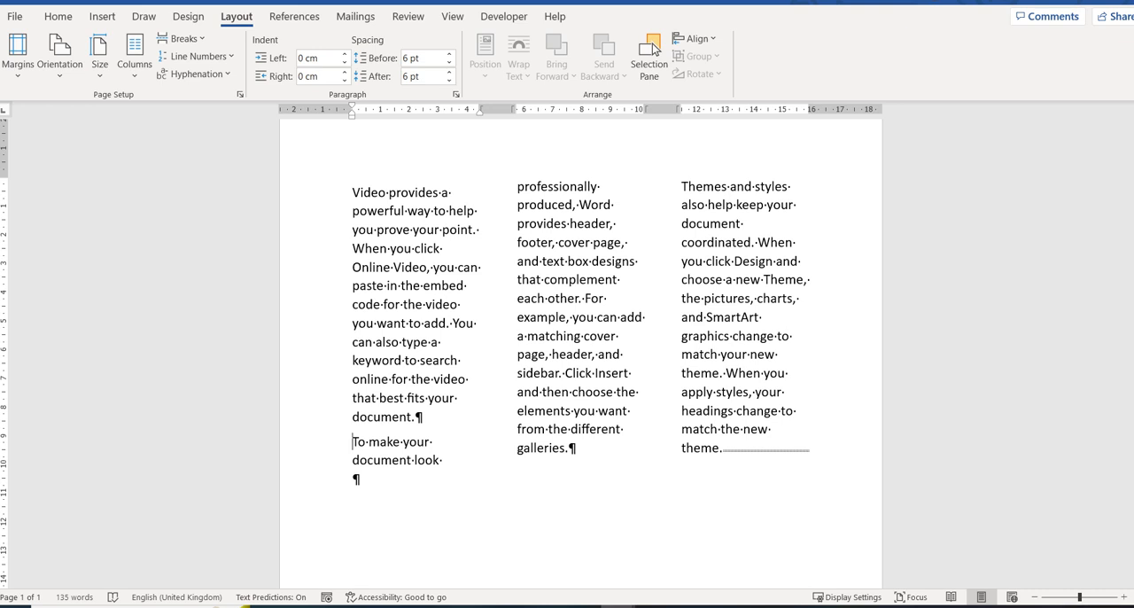
Step: Switch to the document with bold headings and lay out its text, excluding the Themes paragraph's mark, in three columns with a line between
{"action": "key", "text": "alt+Tab"}
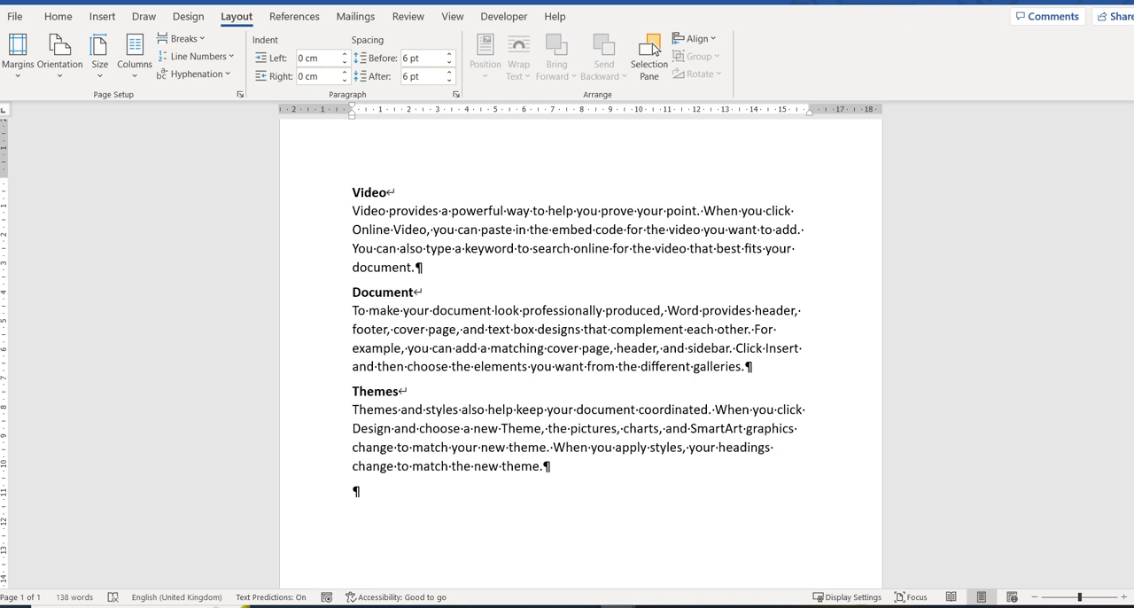
{"action": "key", "text": "ctrl+a"}
{"action": "left_click_drag", "start_coordinate": [611, 491], "coordinate": [611, 468]}
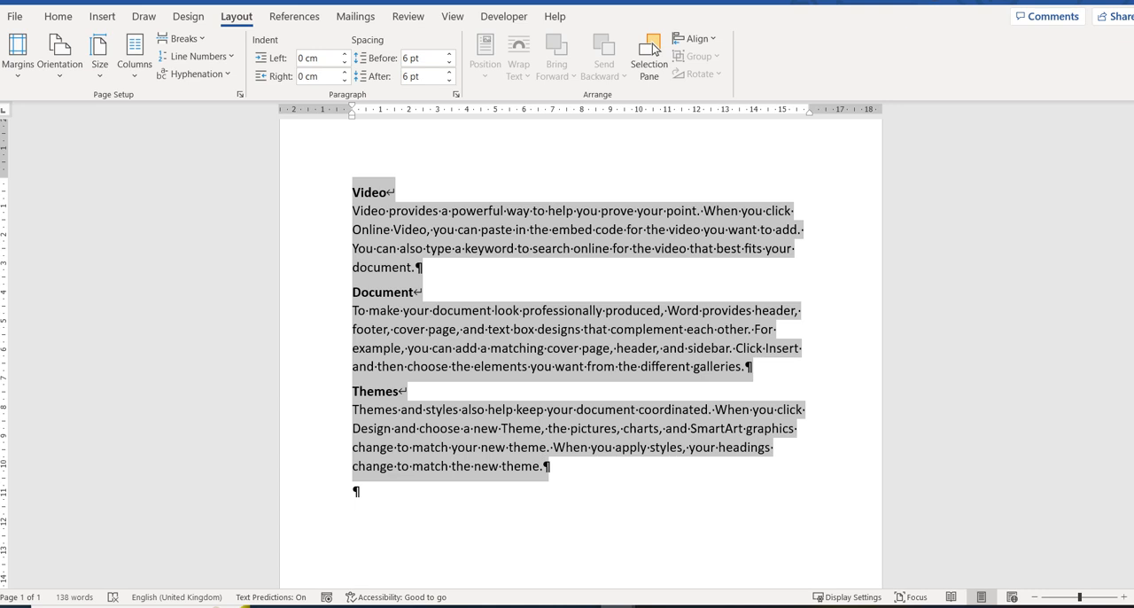
{"action": "left_click_drag", "start_coordinate": [551, 468], "coordinate": [543, 466]}
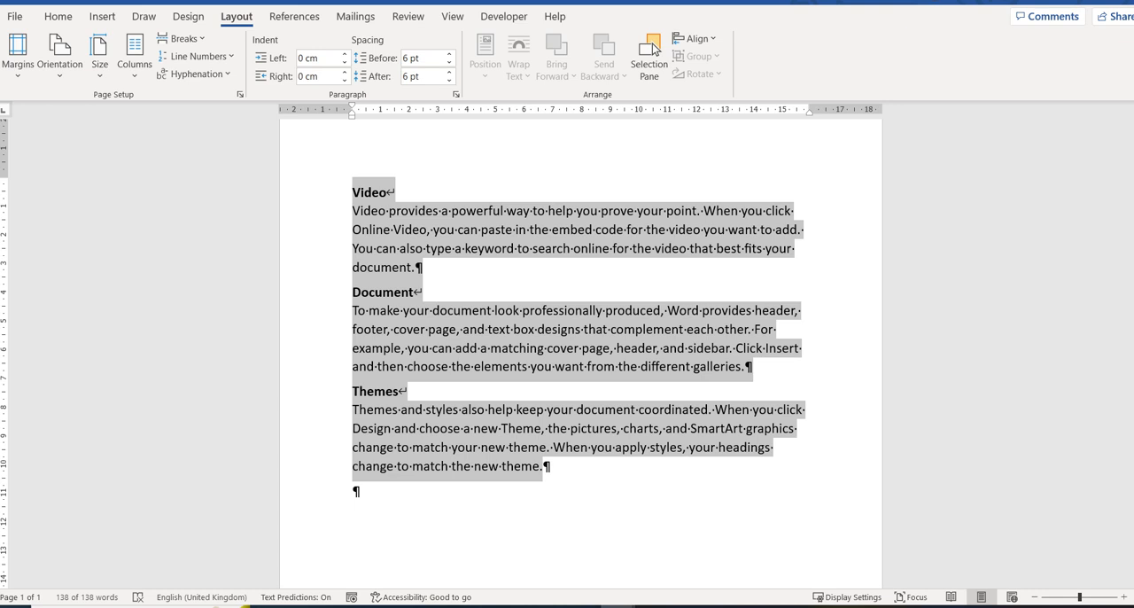
{"action": "left_click", "coordinate": [135, 55]}
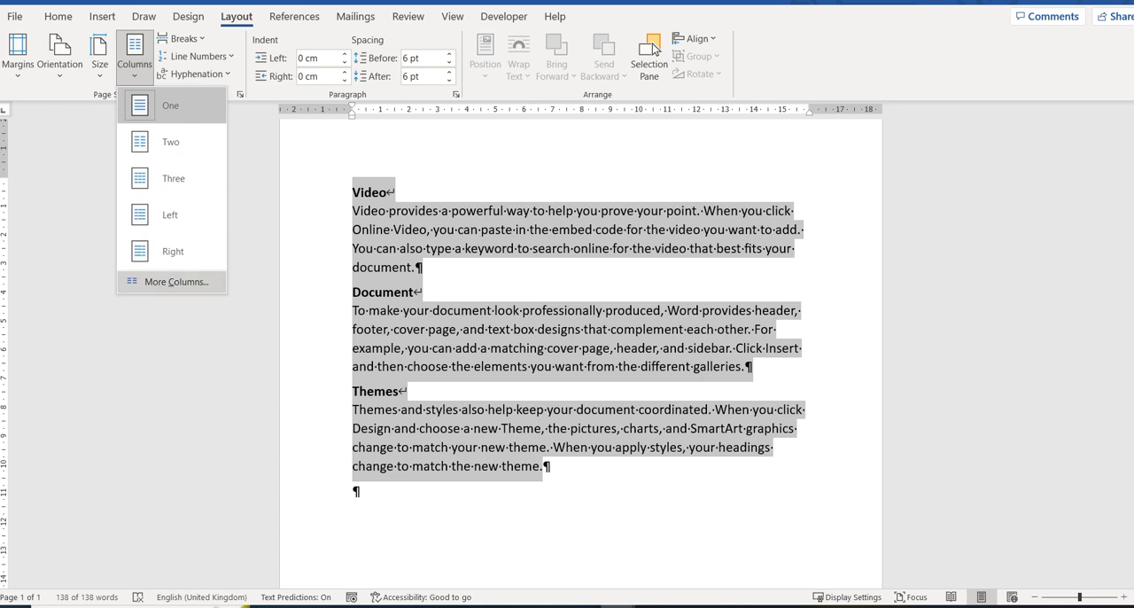
{"action": "left_click", "coordinate": [176, 282]}
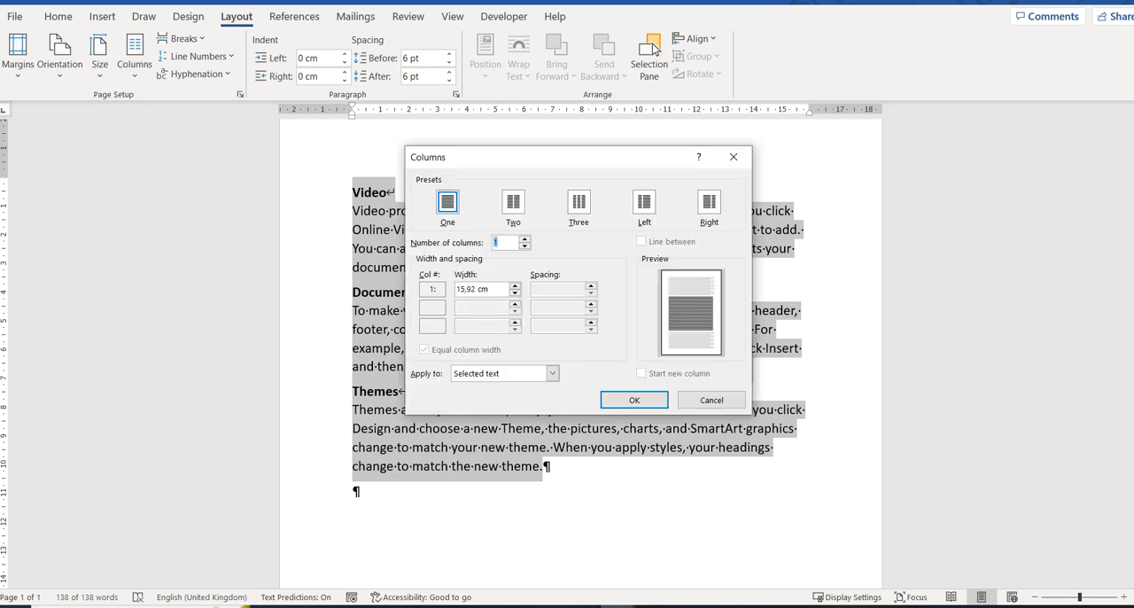
{"action": "key", "text": "Up"}
{"action": "key", "text": "Up"}
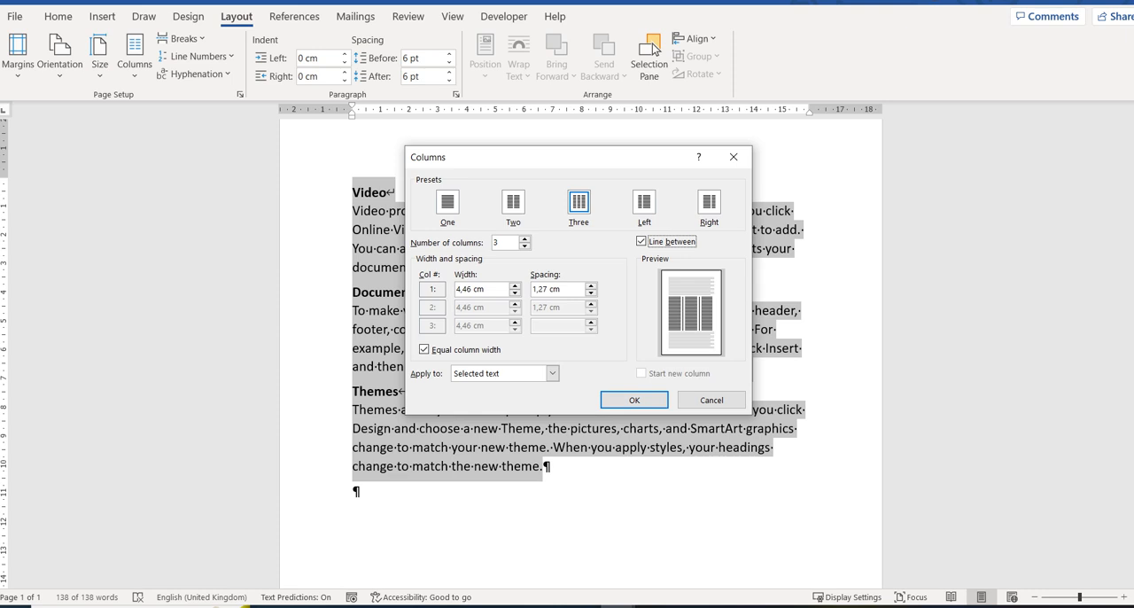
{"action": "key", "text": "Return"}
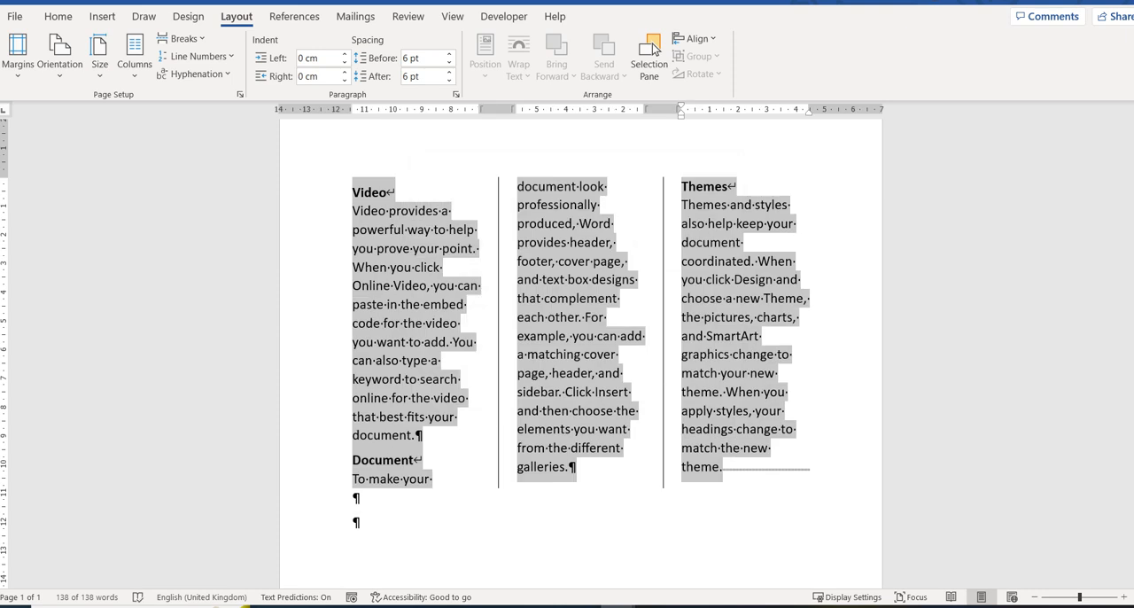
Step: Insert a column break before the Document heading
{"action": "key", "text": "ctrl+Down"}
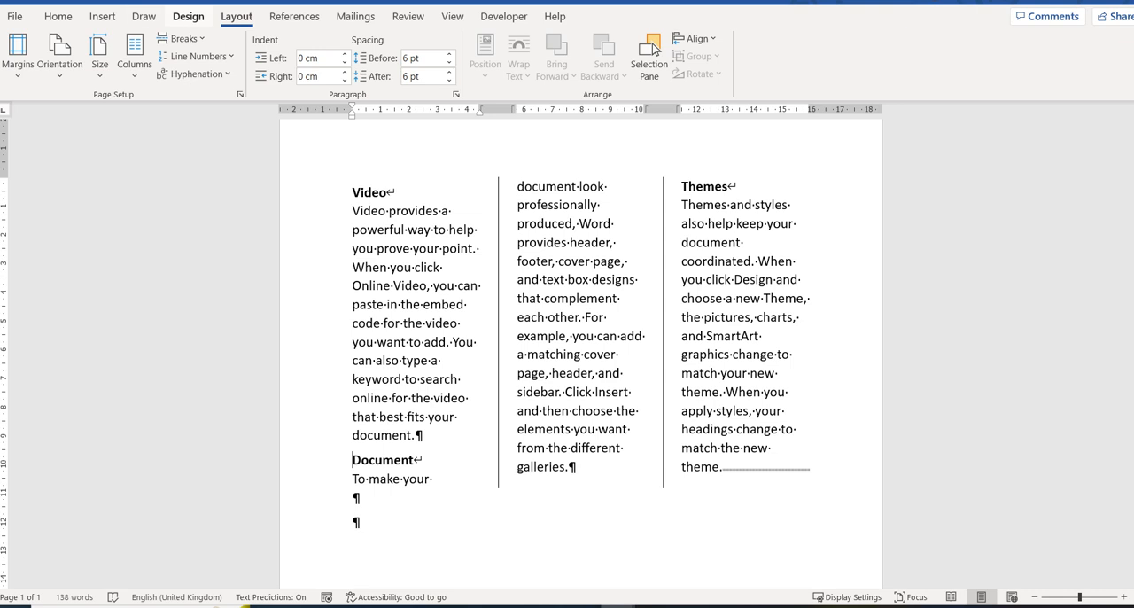
{"action": "left_click", "coordinate": [182, 39]}
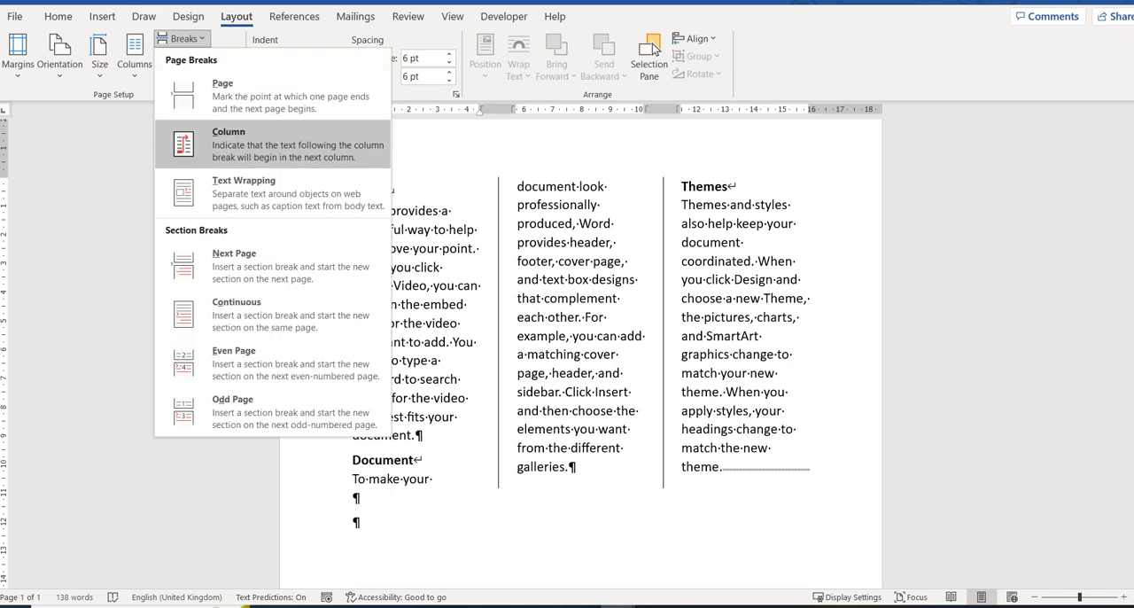
{"action": "key", "text": "Return"}
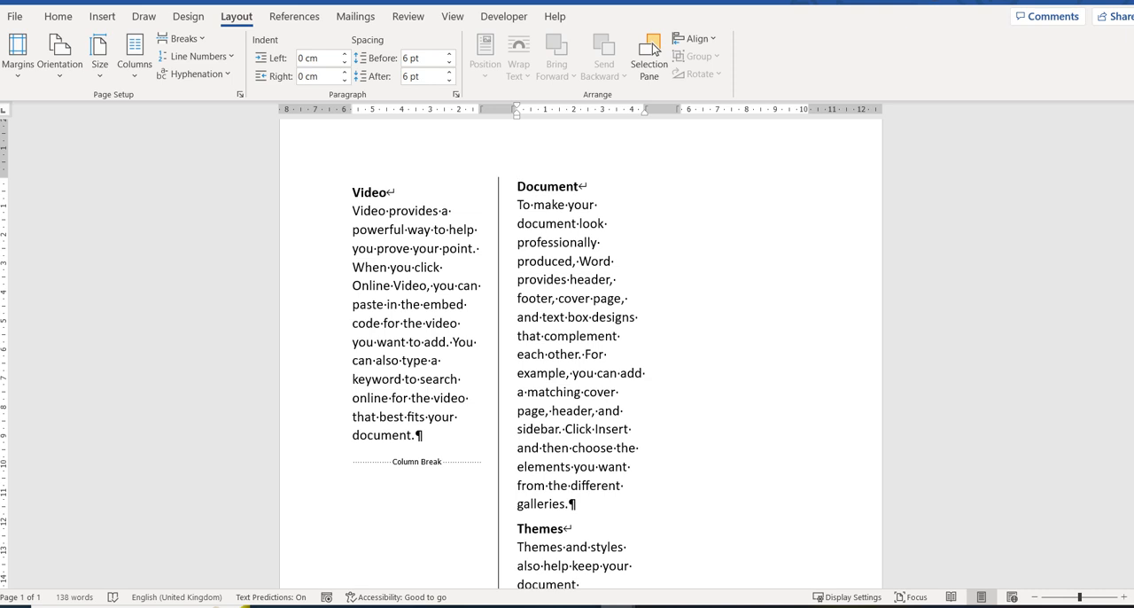
Step: Insert a column break before the Themes heading
{"action": "key", "text": "ctrl+Down"}
{"action": "scroll", "coordinate": [581, 354], "scroll_direction": "down", "scroll_amount": 3}
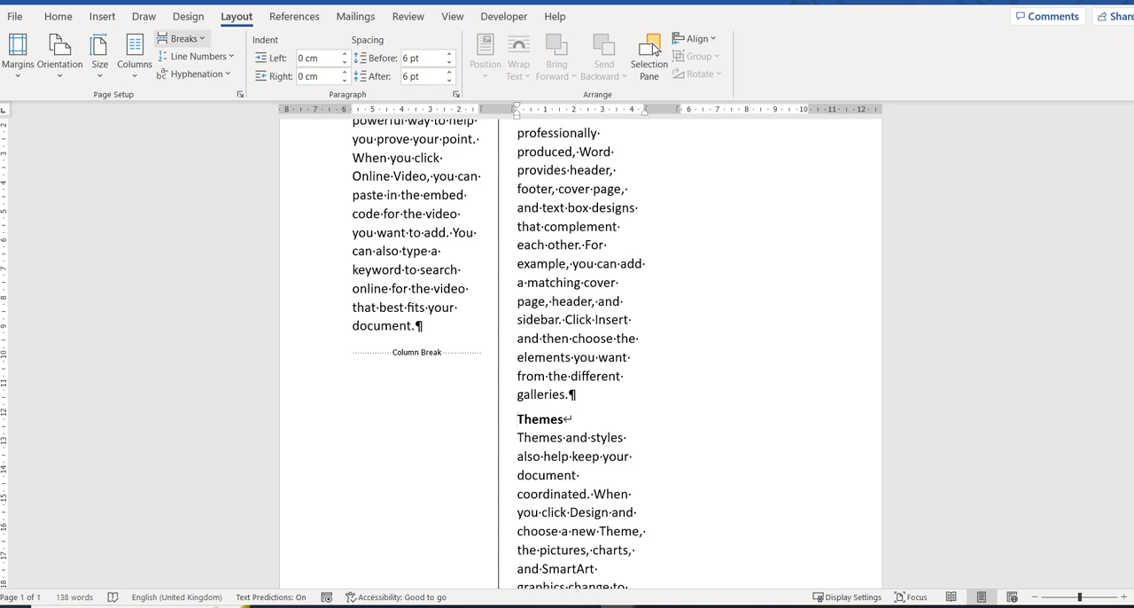
{"action": "left_click", "coordinate": [183, 38]}
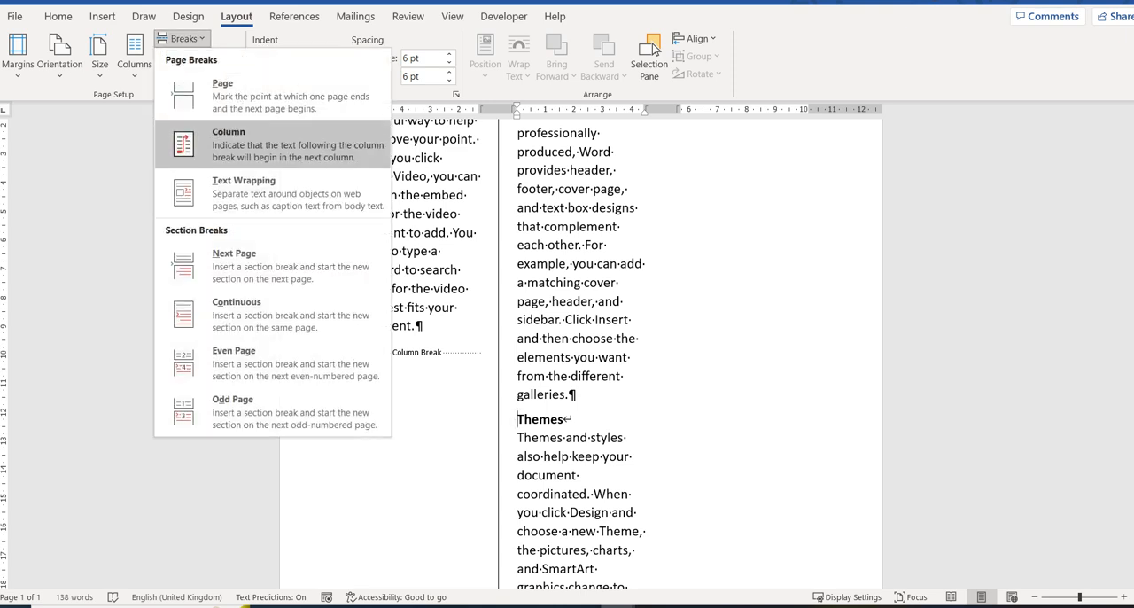
{"action": "left_click", "coordinate": [222, 133]}
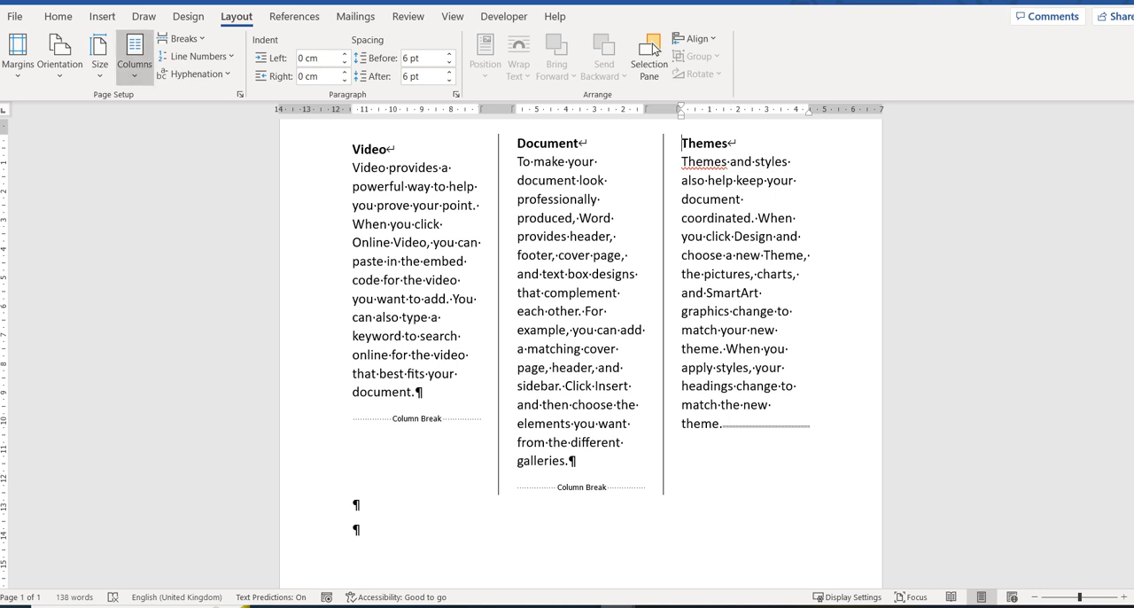
Step: Review the section's column settings and the available break types, leaving the three-column layout as set
{"action": "left_click", "coordinate": [135, 58]}
{"action": "left_click", "coordinate": [176, 282]}
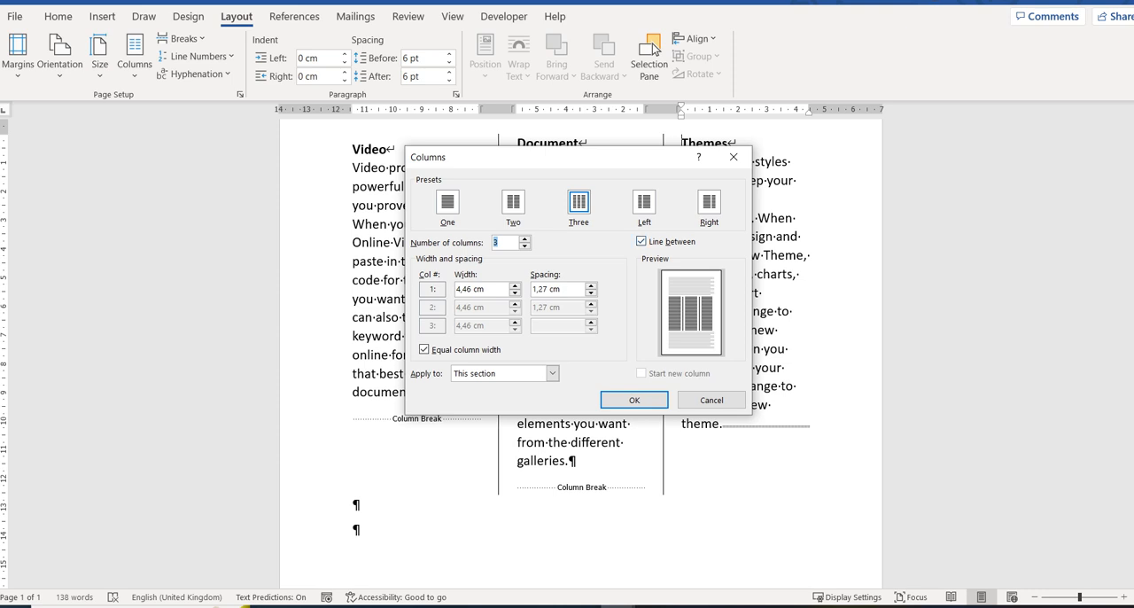
{"action": "key", "text": "Return"}
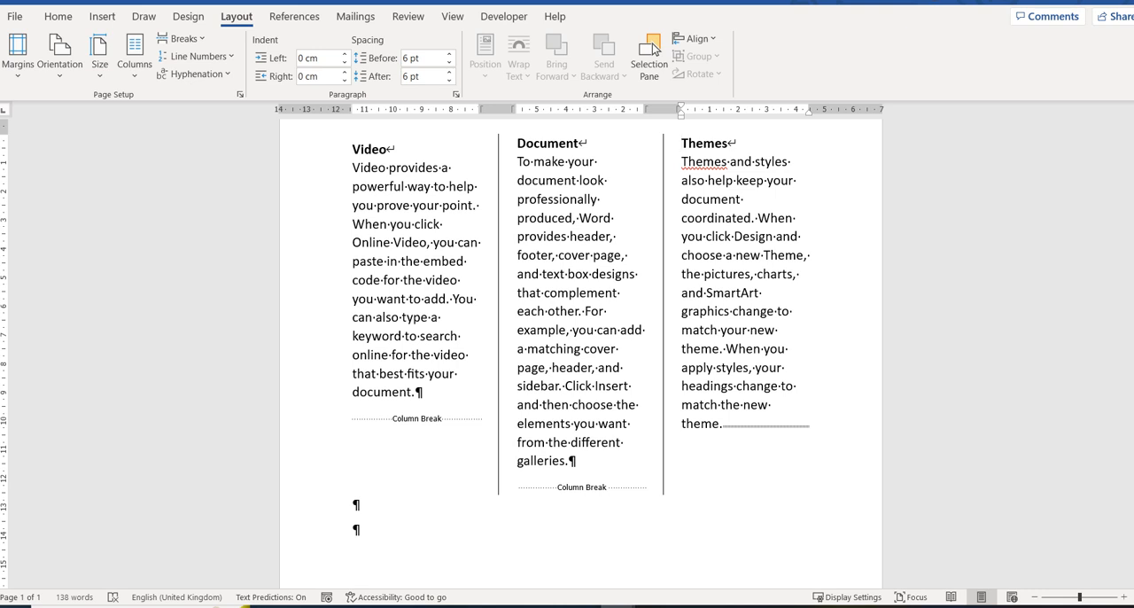
{"action": "left_click", "coordinate": [182, 38]}
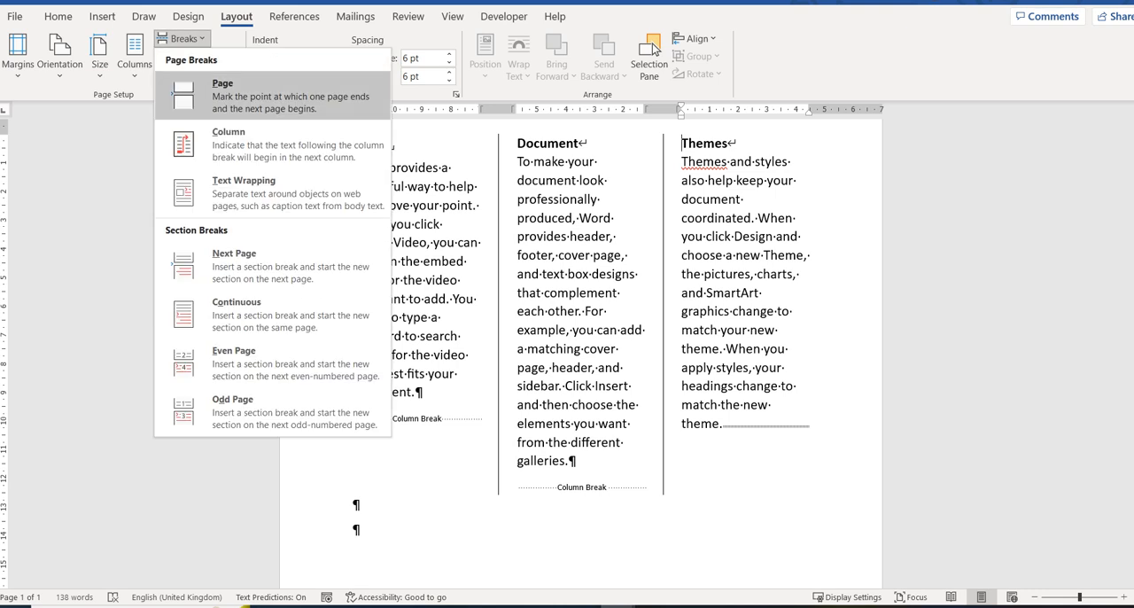